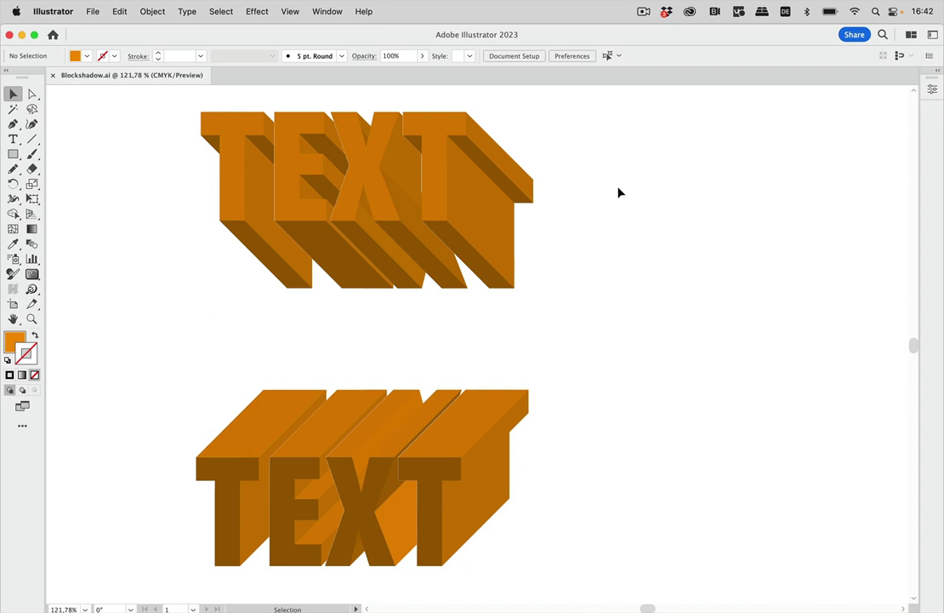
Check that the upper flat TEXT object is live type by entering it and selecting the letters EX
{"action": "scroll", "coordinate": [530, 265], "scroll_direction": "left", "scroll_amount": 10}
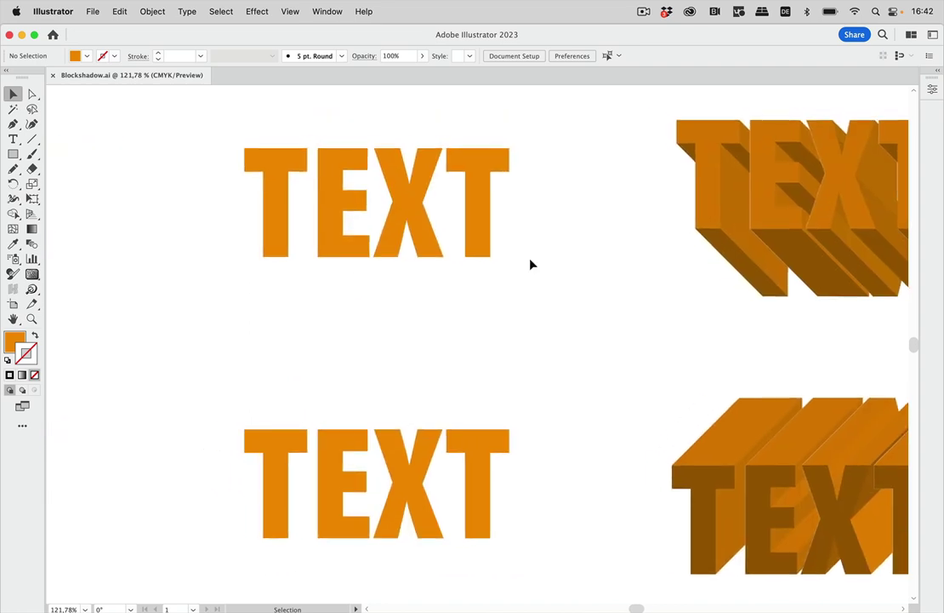
{"action": "left_click", "coordinate": [487, 222]}
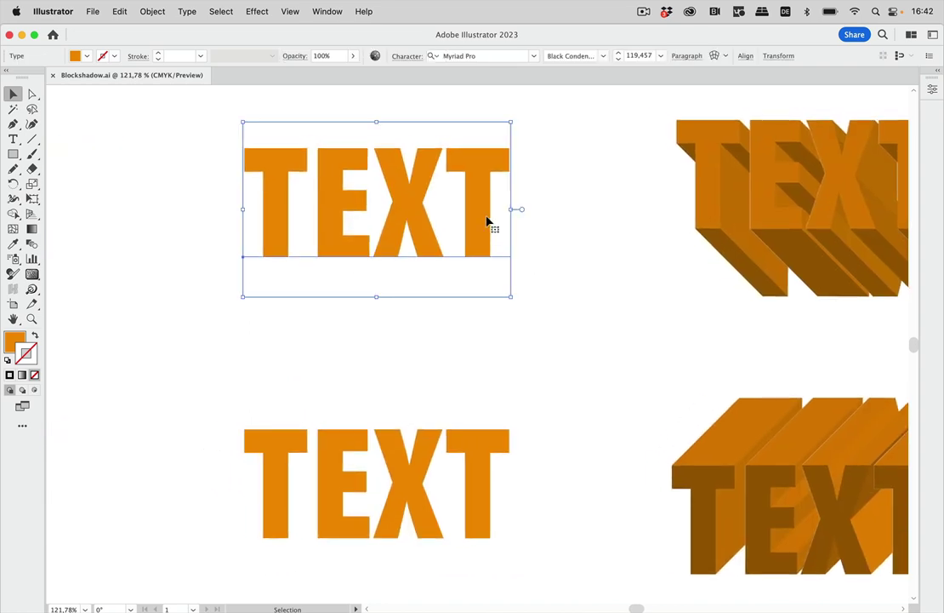
{"action": "double_click", "coordinate": [348, 196]}
{"action": "left_click_drag", "start_coordinate": [312, 204], "coordinate": [428, 204]}
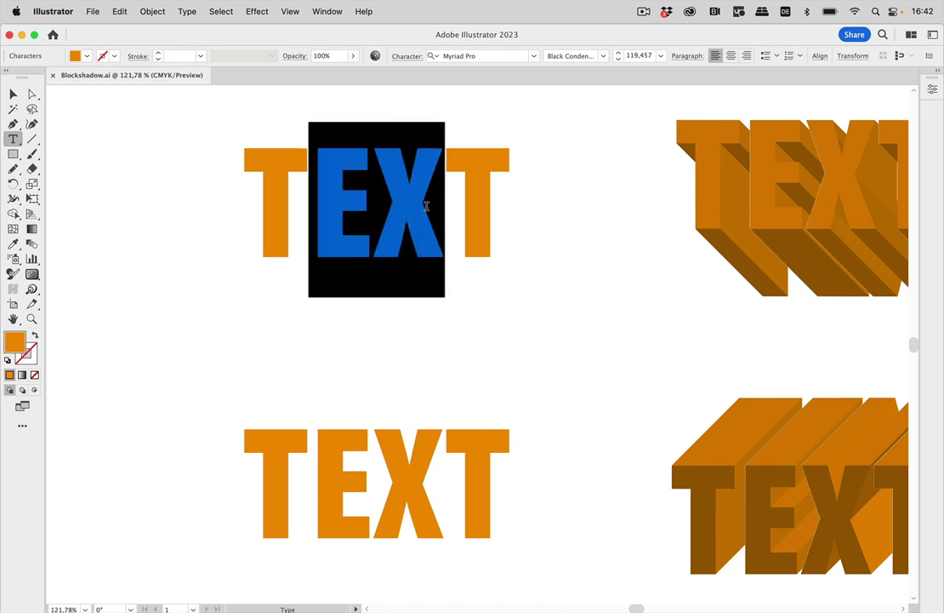
{"action": "left_click", "coordinate": [12, 94]}
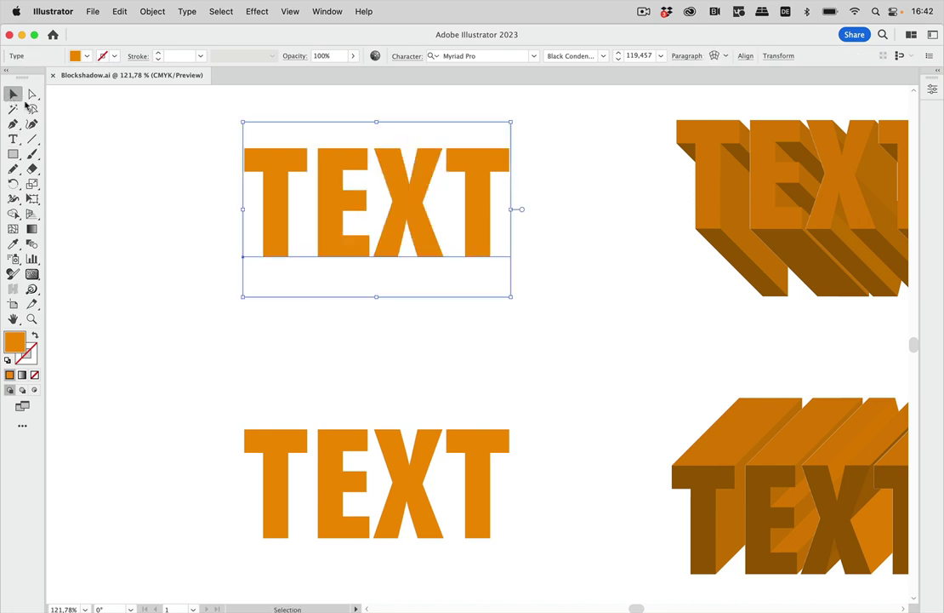
{"action": "left_click", "coordinate": [180, 222]}
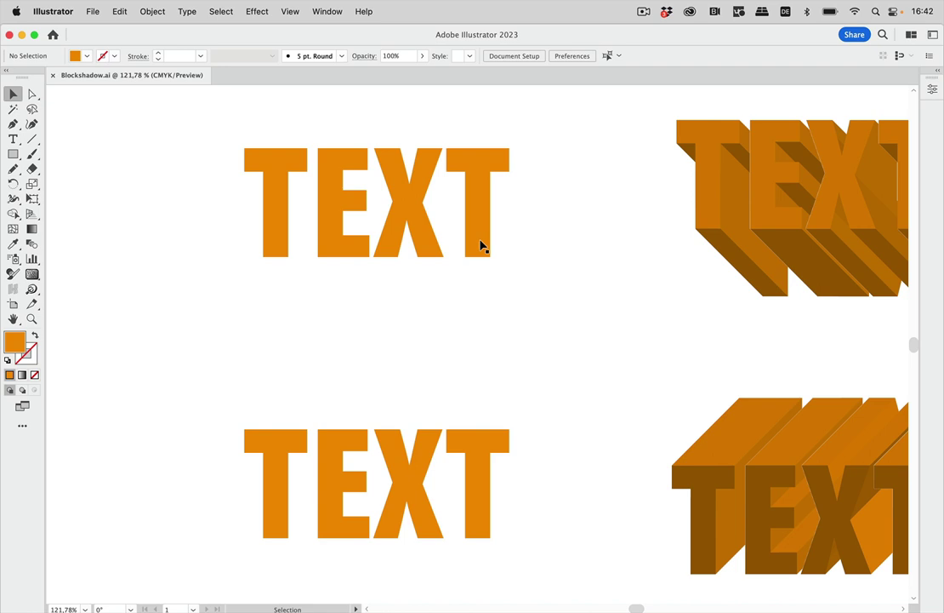
Show the Actions panel beside the flat text and expand the Isometrie action set
{"action": "left_click", "coordinate": [328, 12]}
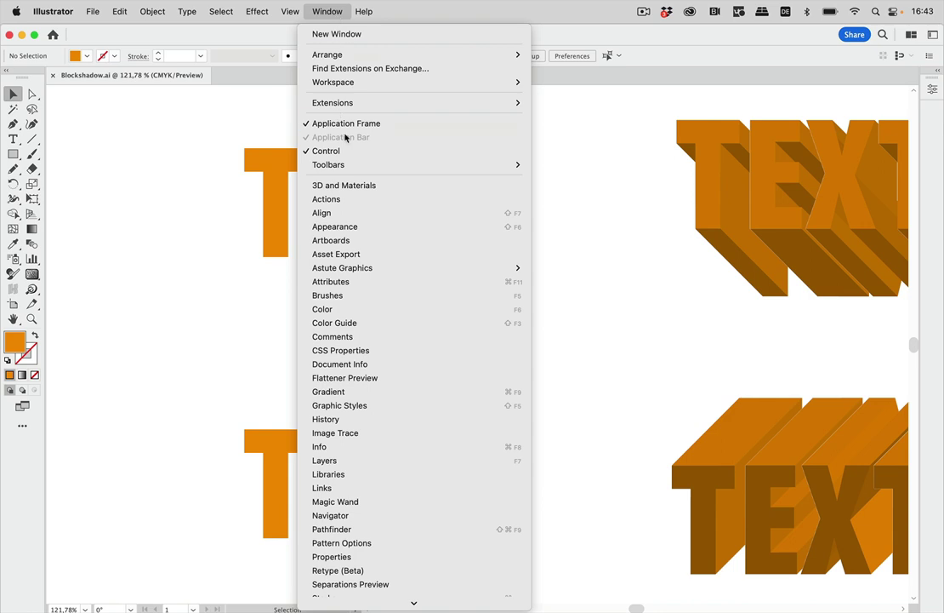
{"action": "left_click", "coordinate": [327, 199]}
{"action": "left_click_drag", "start_coordinate": [747, 130], "coordinate": [604, 136]}
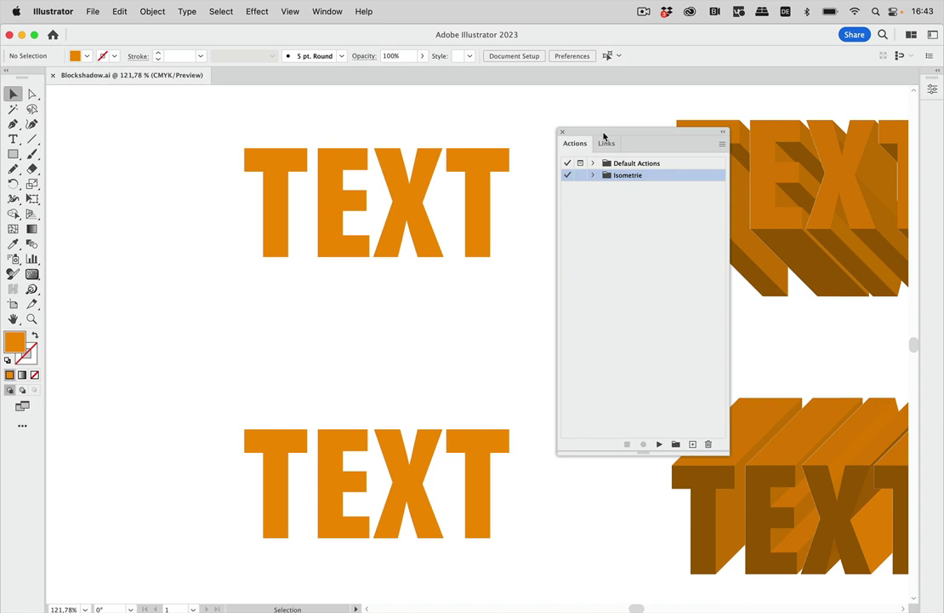
{"action": "left_click", "coordinate": [593, 176]}
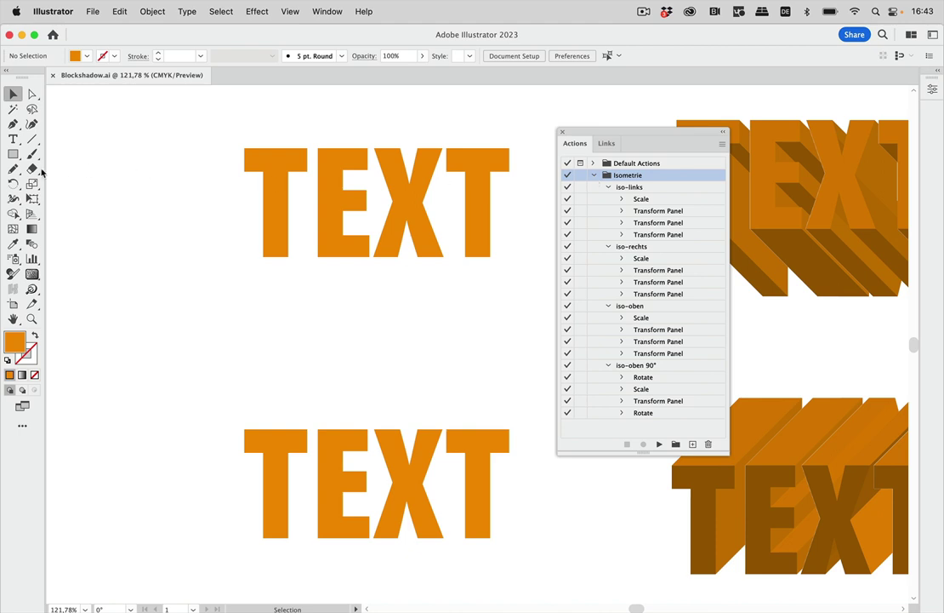
Draw a small rectangle beside the upper flat text and run the iso-links action on it
{"action": "left_click", "coordinate": [12, 154]}
{"action": "mouse_move", "coordinate": [85, 196]}
{"action": "left_mouse_down"}
{"action": "mouse_move", "coordinate": [148, 220]}
{"action": "mouse_move", "coordinate": [157, 244]}
{"action": "left_mouse_up"}
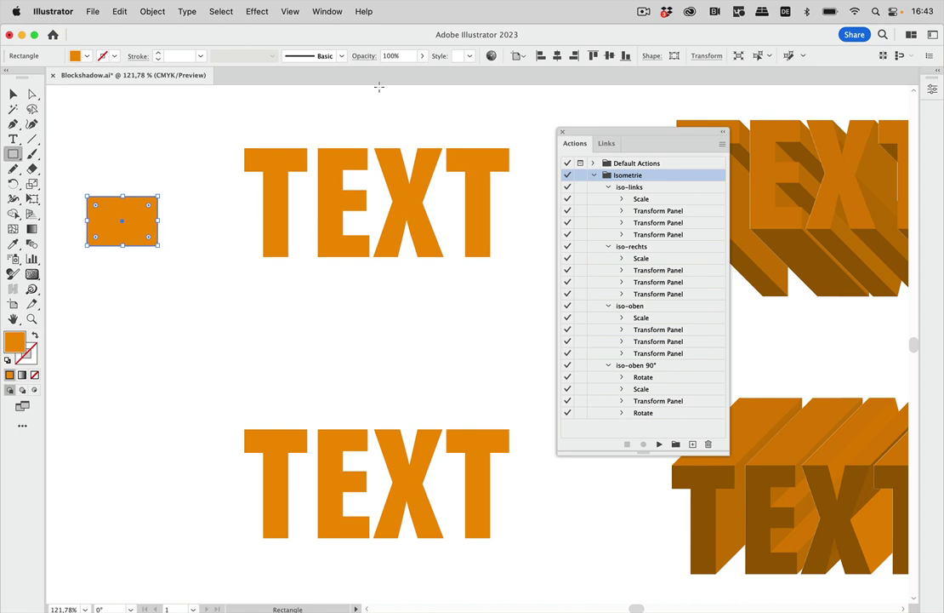
{"action": "left_click", "coordinate": [645, 188]}
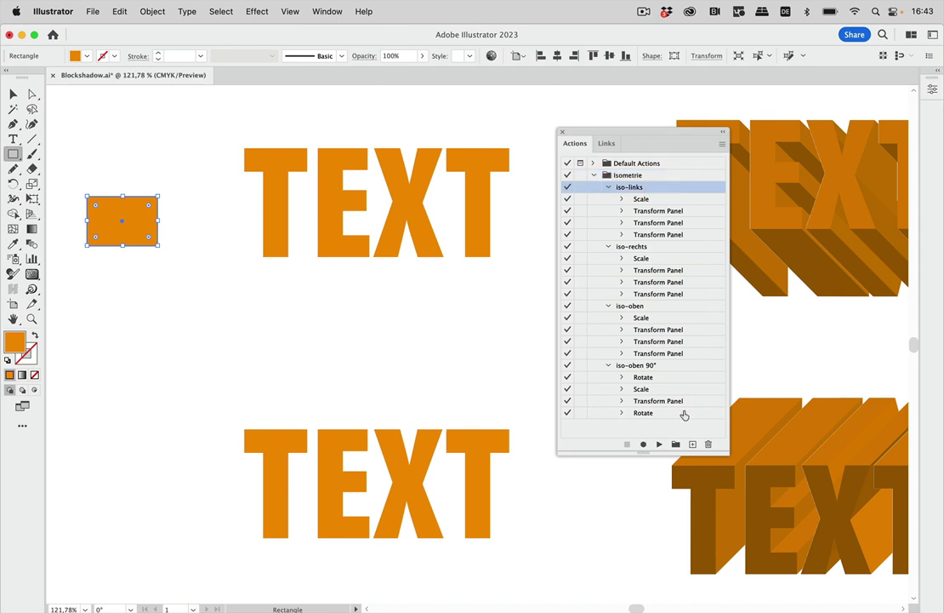
{"action": "left_click", "coordinate": [659, 446]}
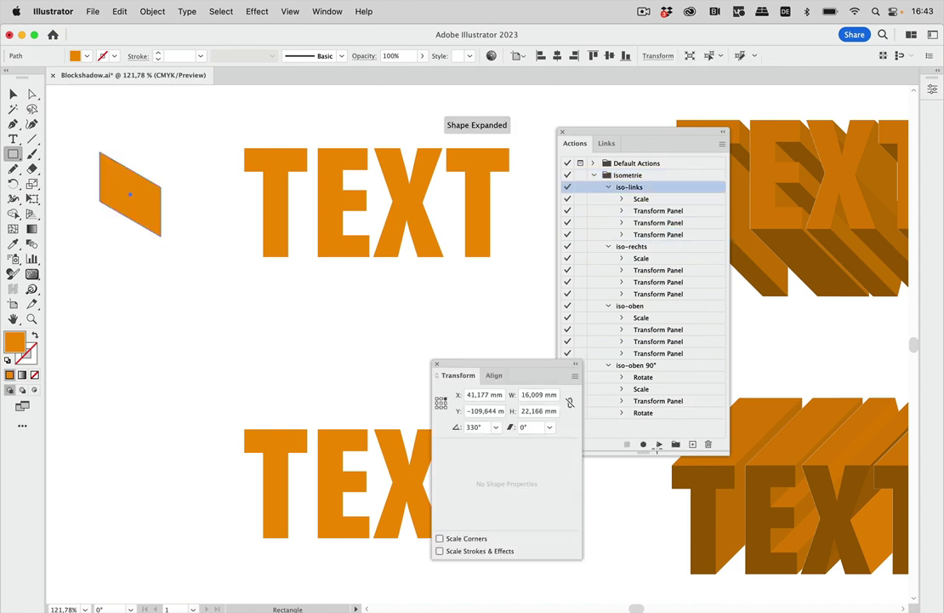
{"action": "left_click", "coordinate": [436, 364]}
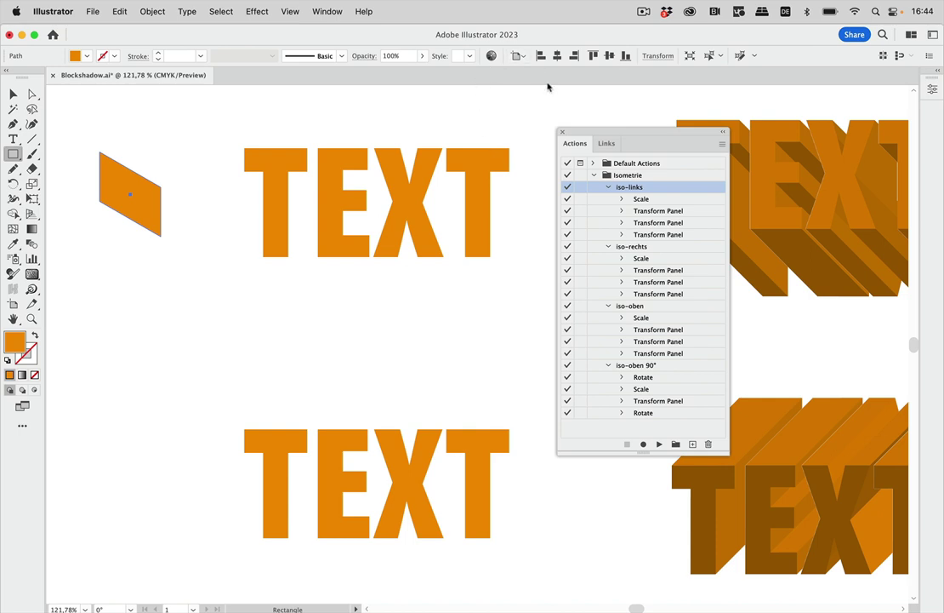
Close the Actions panel and delete the skewed rectangle
{"action": "left_click", "coordinate": [563, 132]}
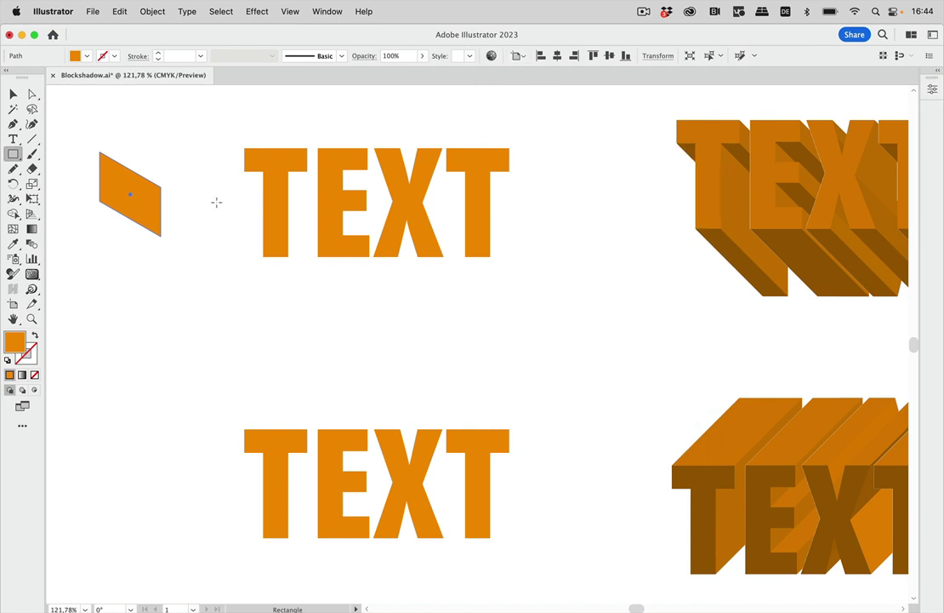
{"action": "left_click", "coordinate": [14, 95]}
{"action": "left_click", "coordinate": [129, 194]}
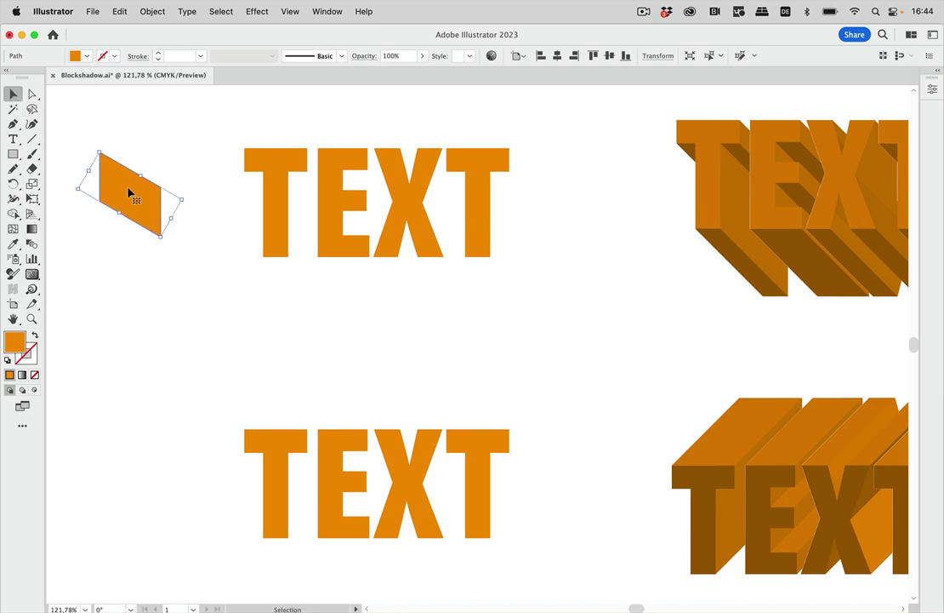
{"action": "key", "text": "Delete"}
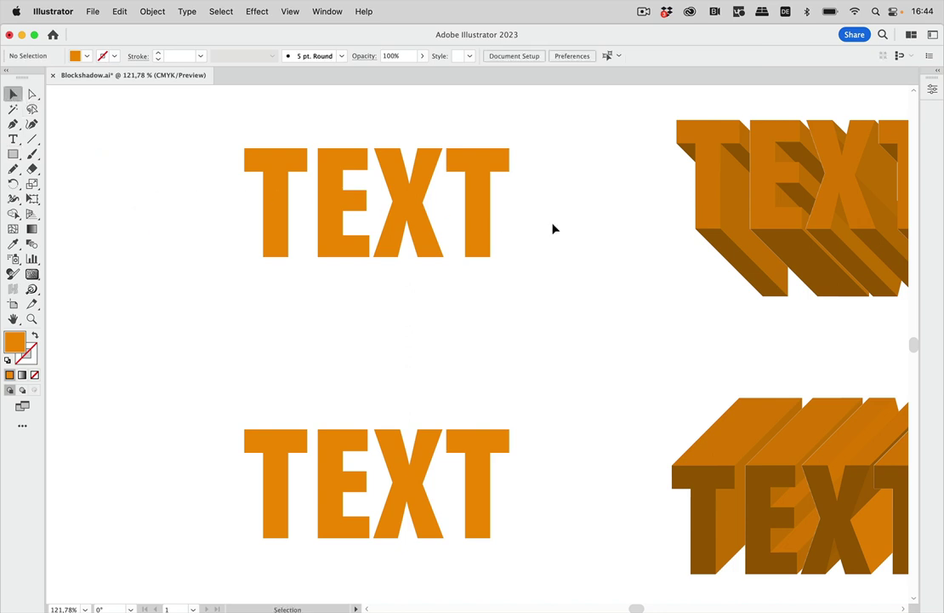
Try the Extrude type of 3D and Materials on the upper flat TEXT object
{"action": "scroll", "coordinate": [647, 222], "scroll_direction": "right", "scroll_amount": 5}
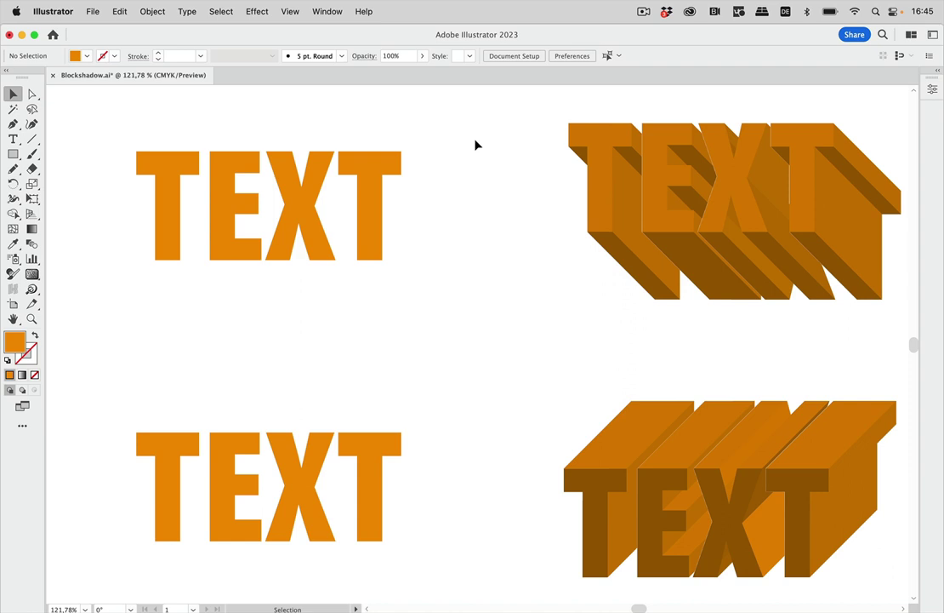
{"action": "left_click", "coordinate": [257, 11]}
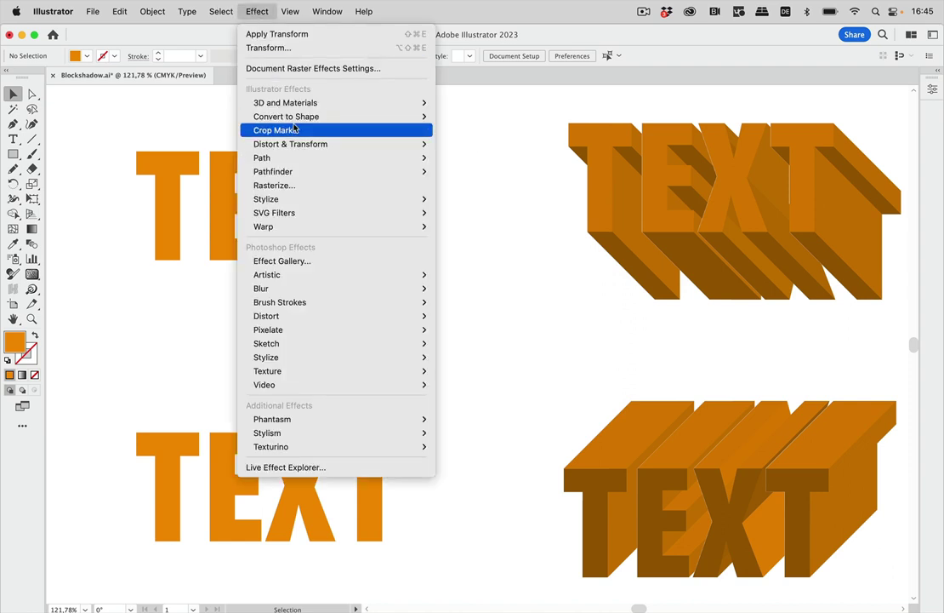
{"action": "mouse_move", "coordinate": [400, 103]}
{"action": "mouse_move", "coordinate": [505, 172]}
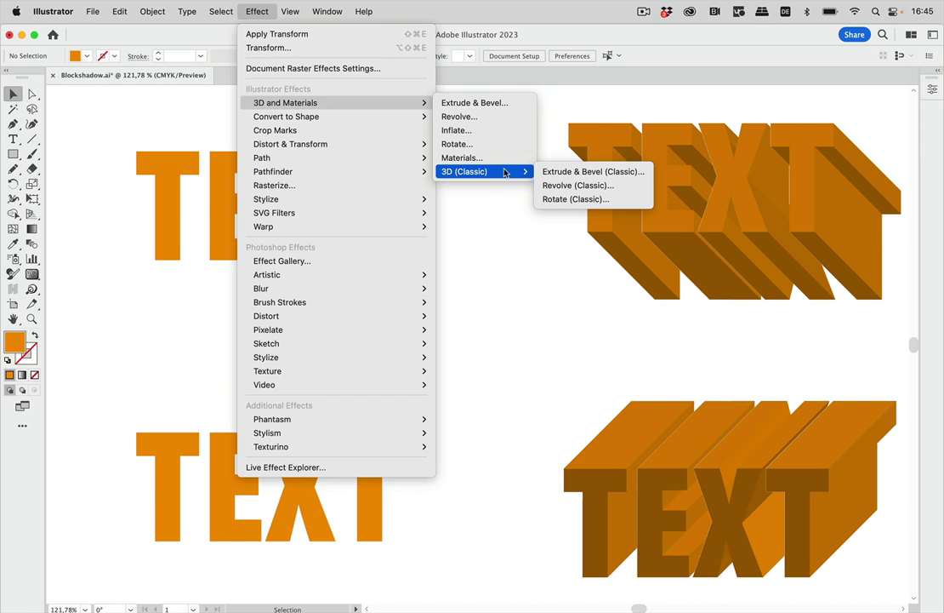
{"action": "left_click", "coordinate": [505, 105]}
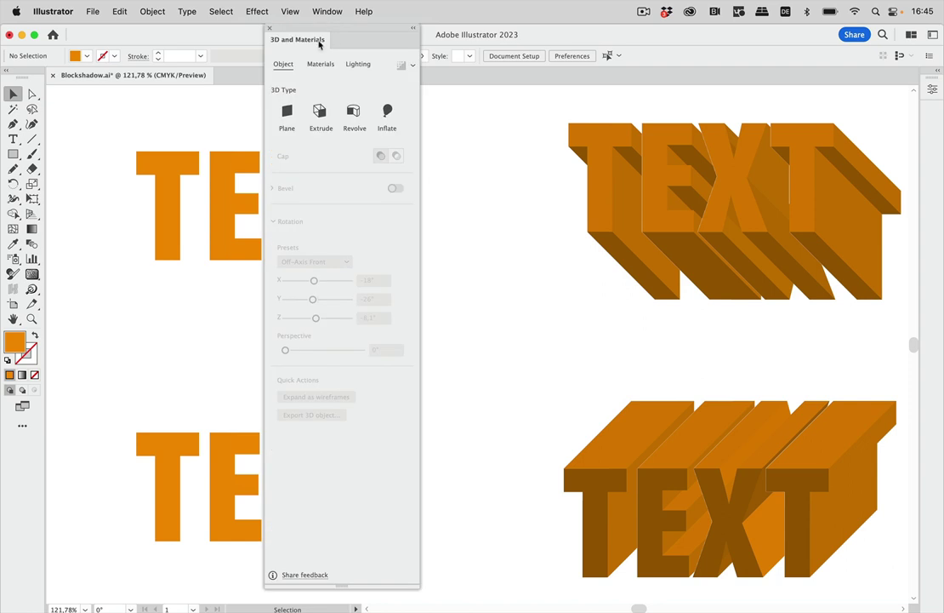
{"action": "left_click_drag", "start_coordinate": [331, 30], "coordinate": [513, 30]}
{"action": "left_click", "coordinate": [285, 145]}
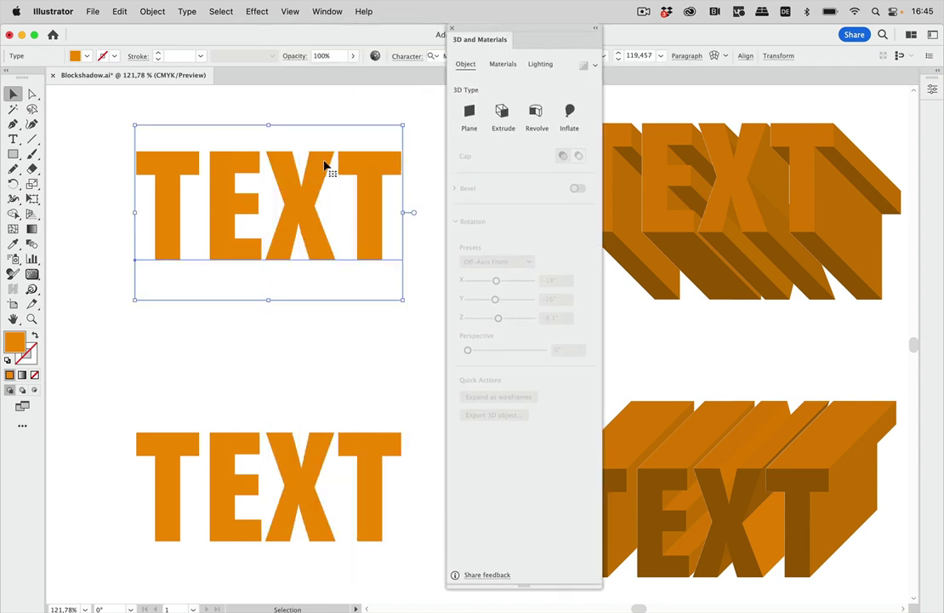
{"action": "left_click", "coordinate": [500, 124]}
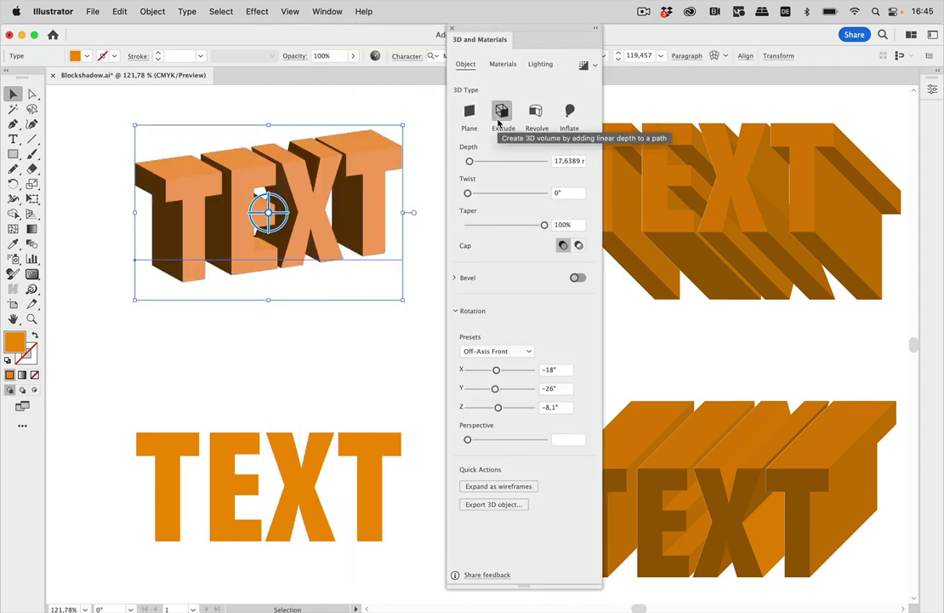
Apply the Isometric Top rotation preset to the extruded text and select its Y rotation value
{"action": "left_click", "coordinate": [502, 351]}
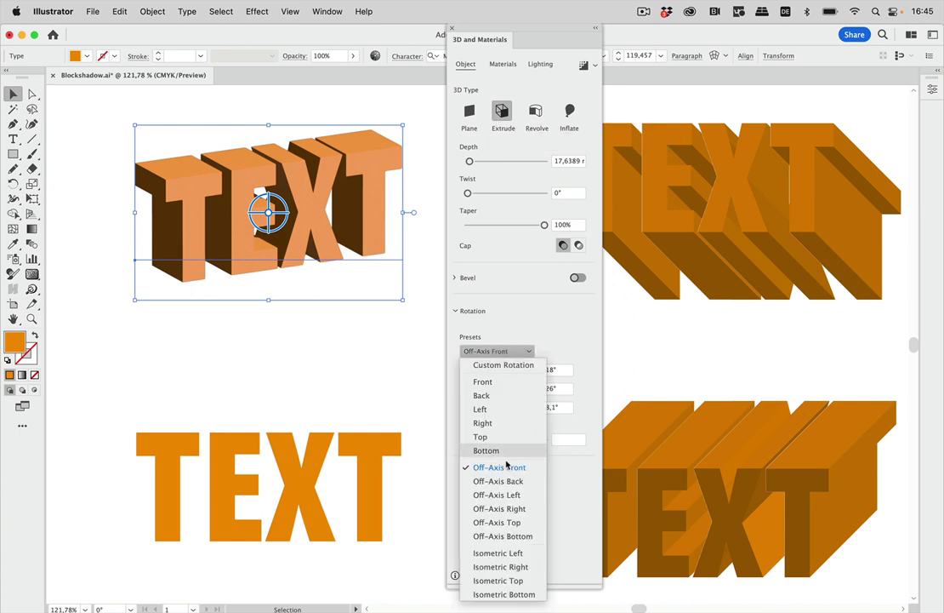
{"action": "left_click", "coordinate": [521, 580]}
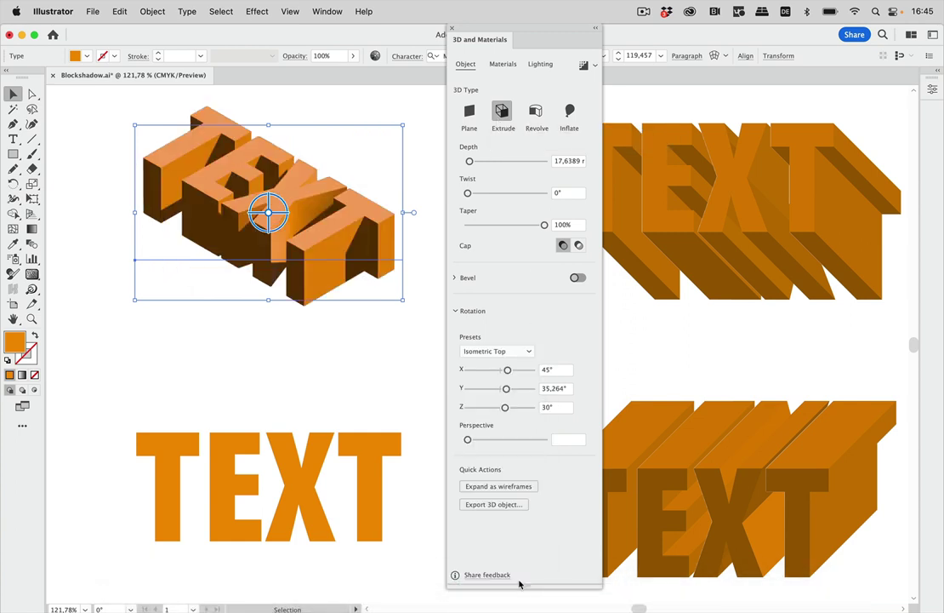
{"action": "left_click", "coordinate": [568, 388]}
{"action": "left_click_drag", "start_coordinate": [568, 388], "coordinate": [536, 392]}
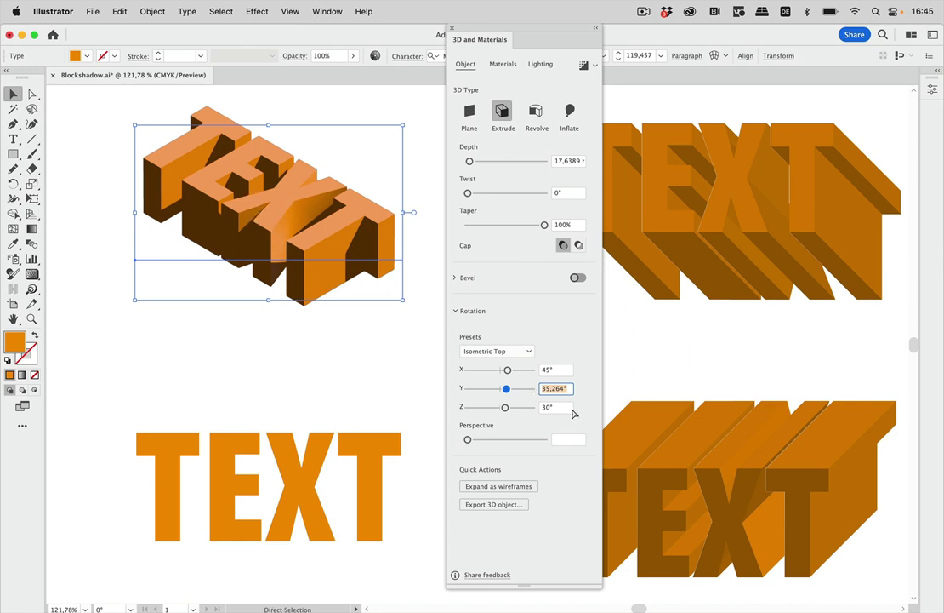
Close the 3D and Materials panel and undo the text's rotation and extrusion
{"action": "left_click", "coordinate": [450, 29]}
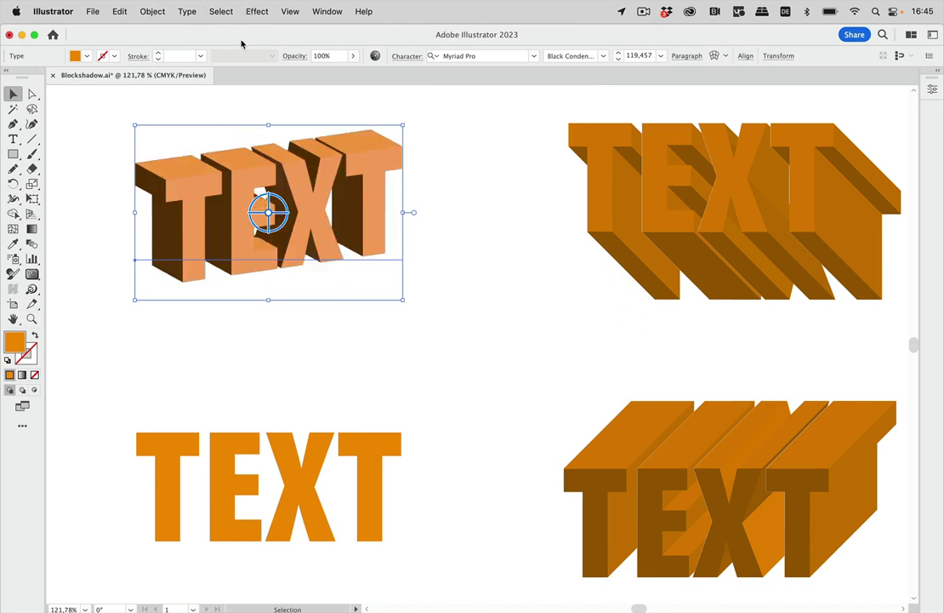
{"action": "key", "text": "super+z"}
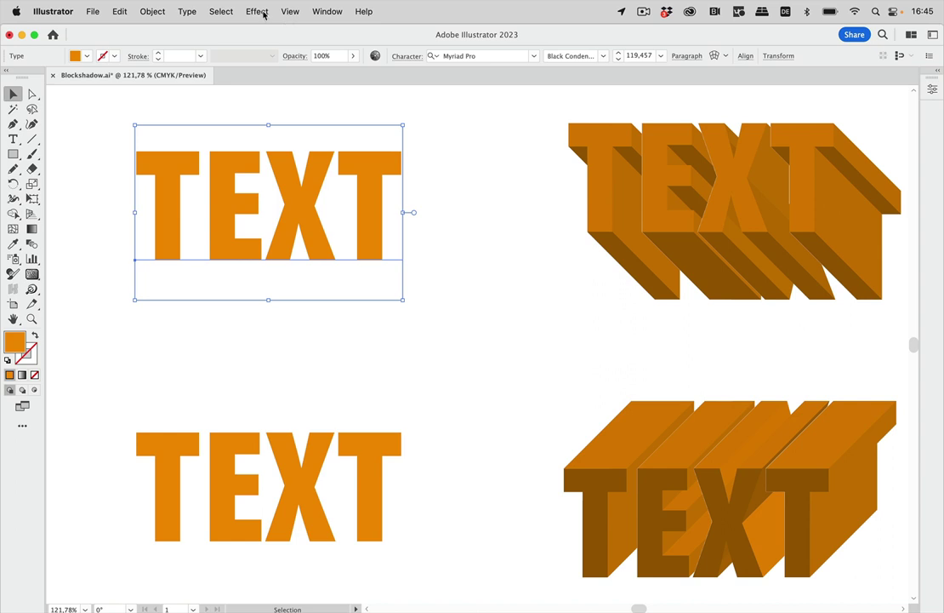
Add the Extrude & Bevel (Classic) effect to the upper TEXT object with the Isometric Top position
{"action": "left_click", "coordinate": [261, 11]}
{"action": "mouse_move", "coordinate": [291, 103]}
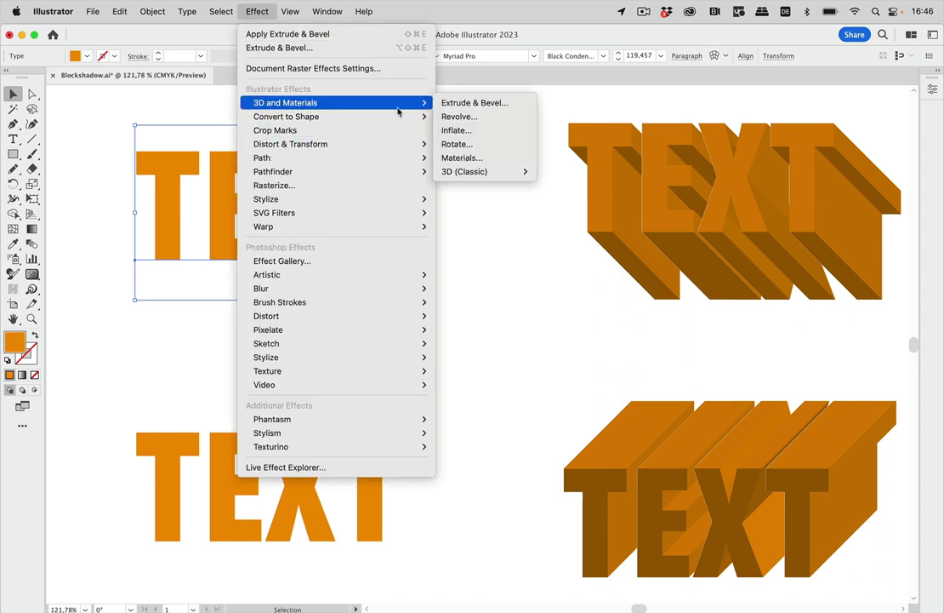
{"action": "mouse_move", "coordinate": [473, 174]}
{"action": "left_click", "coordinate": [580, 173]}
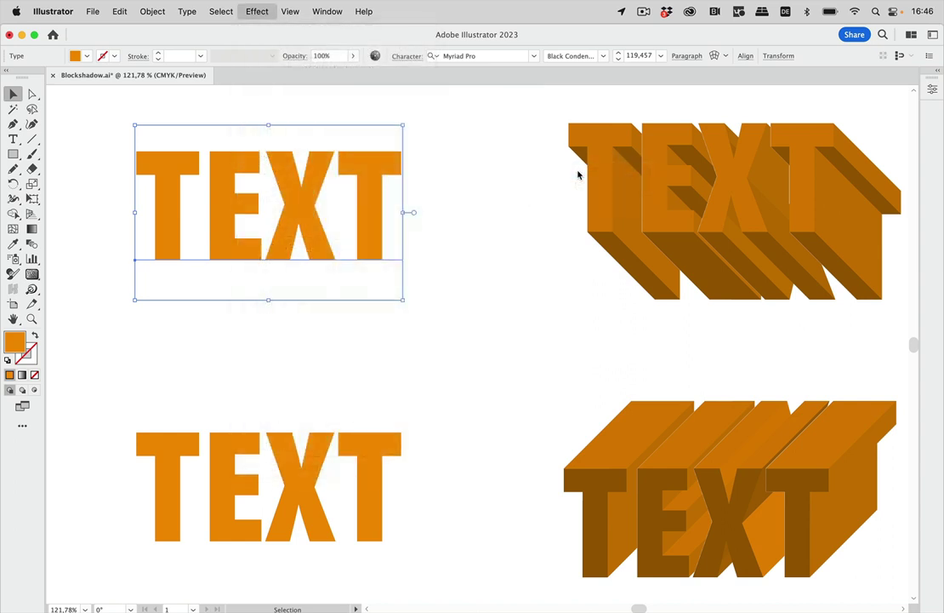
{"action": "left_click", "coordinate": [595, 129]}
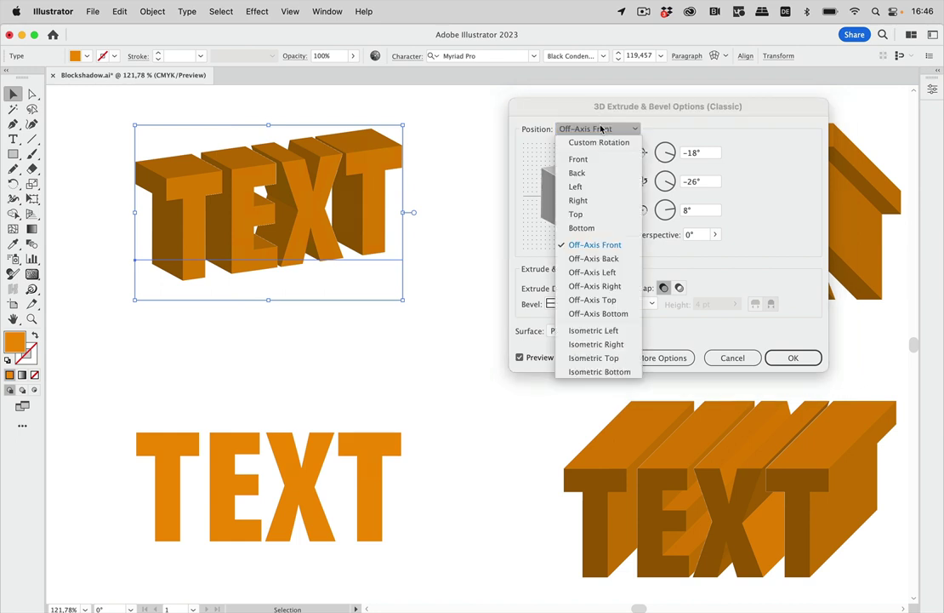
{"action": "left_click", "coordinate": [602, 360]}
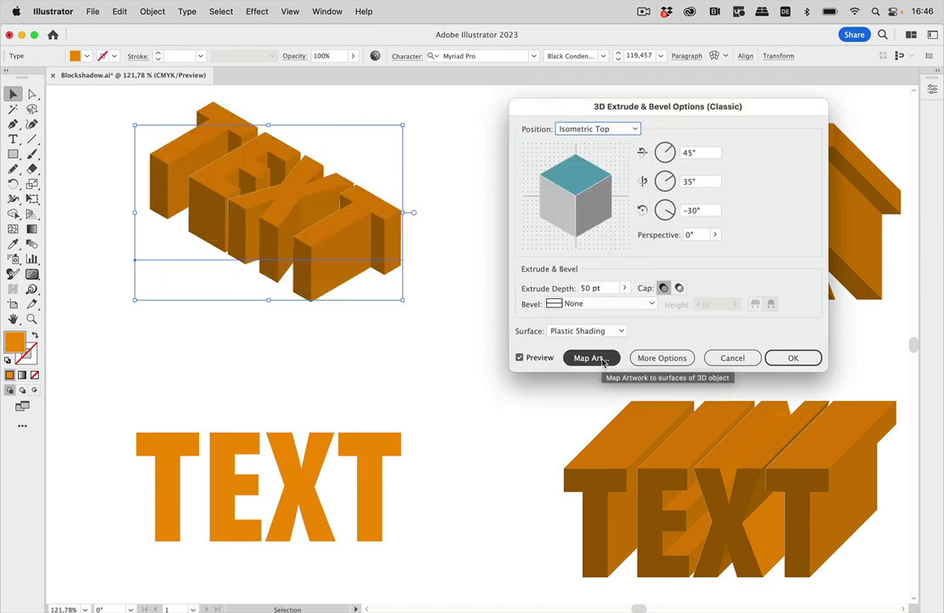
Set the classic extrusion's Y-axis rotation to 35,264° and apply the effect
{"action": "left_click", "coordinate": [708, 181]}
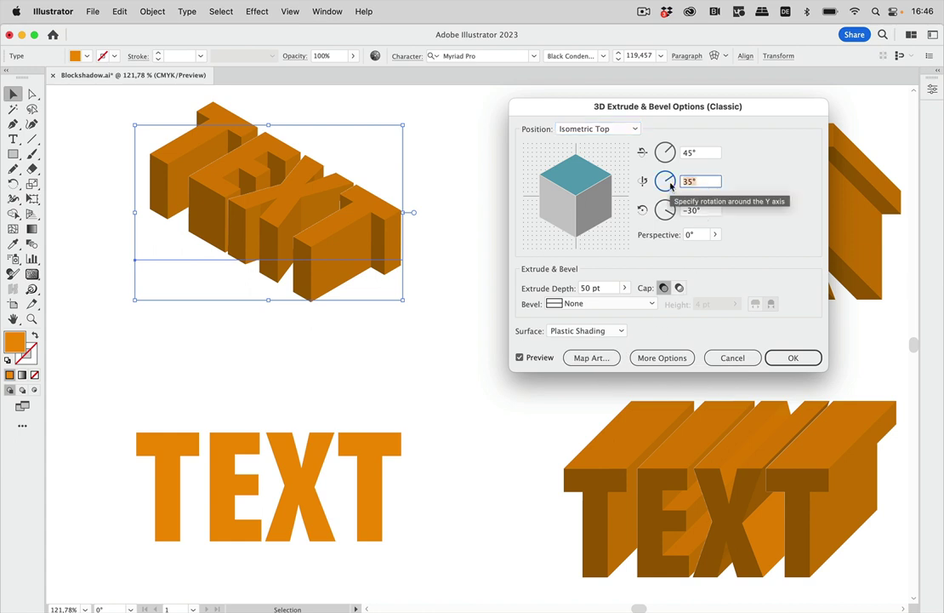
{"action": "type", "text": "35,264°"}
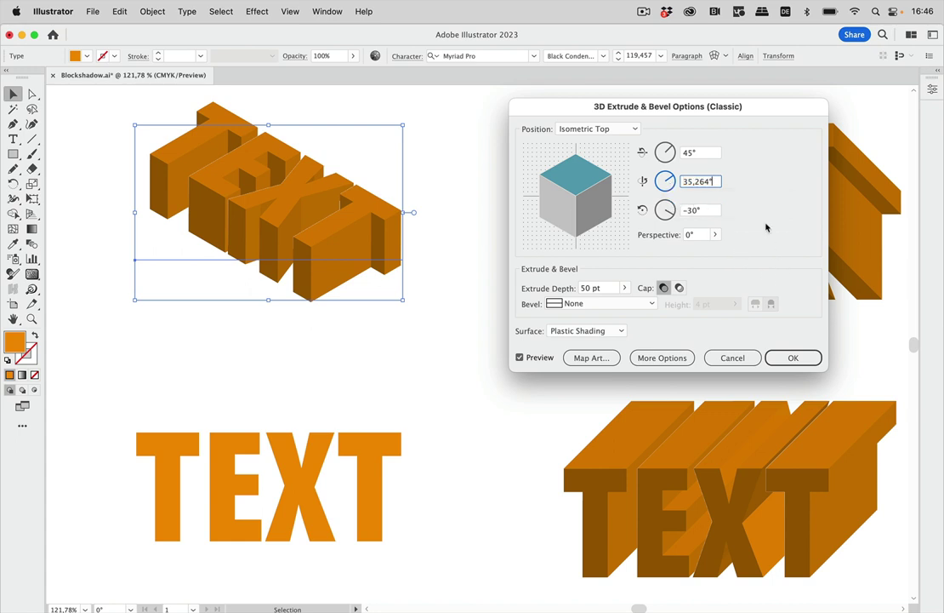
{"action": "left_click", "coordinate": [709, 153]}
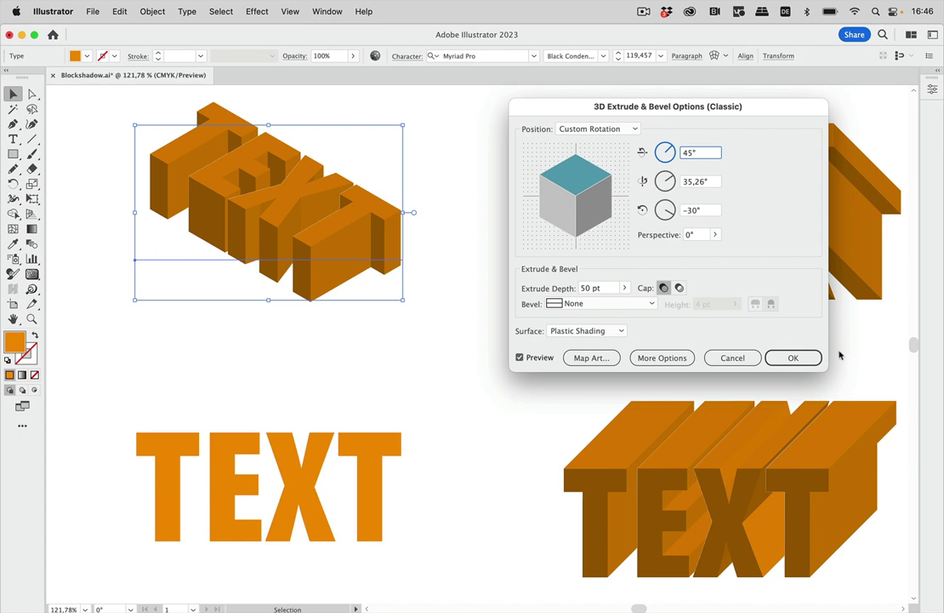
{"action": "left_click", "coordinate": [804, 364]}
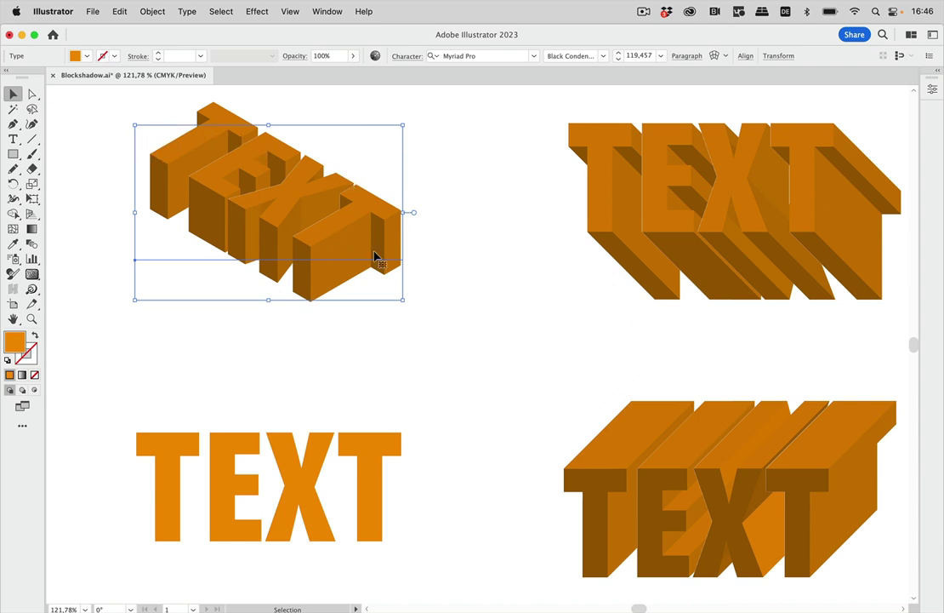
Show the Appearance panel for the extruded upper text
{"action": "left_click", "coordinate": [258, 12]}
{"action": "mouse_move", "coordinate": [327, 12]}
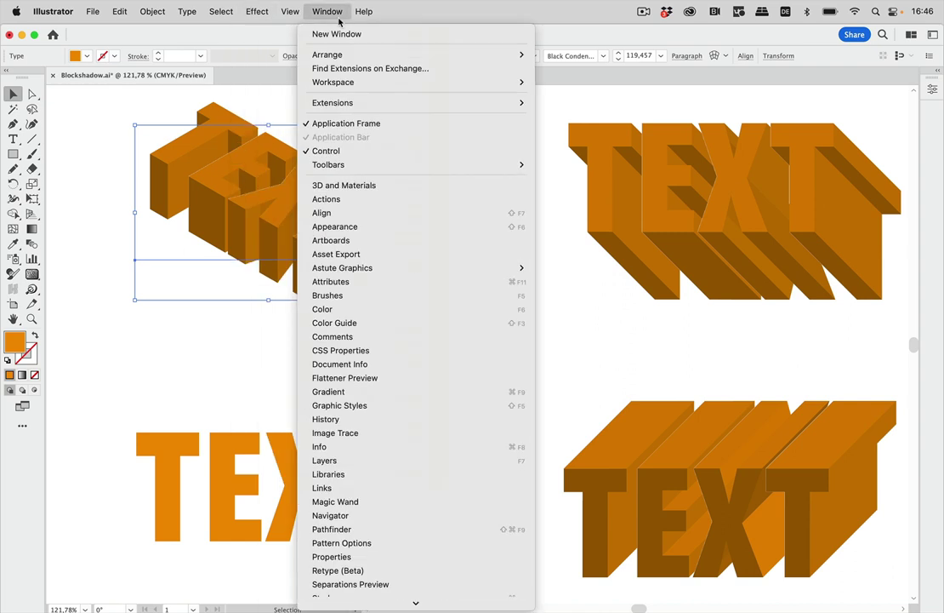
{"action": "left_click", "coordinate": [347, 228]}
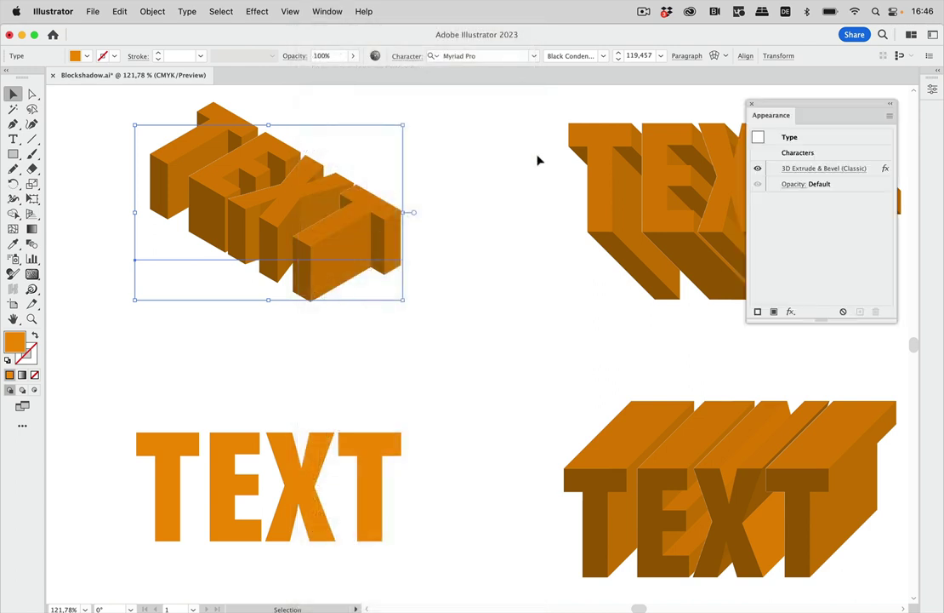
Add a Transform effect to the extruded upper text and set its vertical scale to 173,4%, leaving the horizontal scale independent
{"action": "left_click", "coordinate": [257, 11]}
{"action": "mouse_move", "coordinate": [276, 142]}
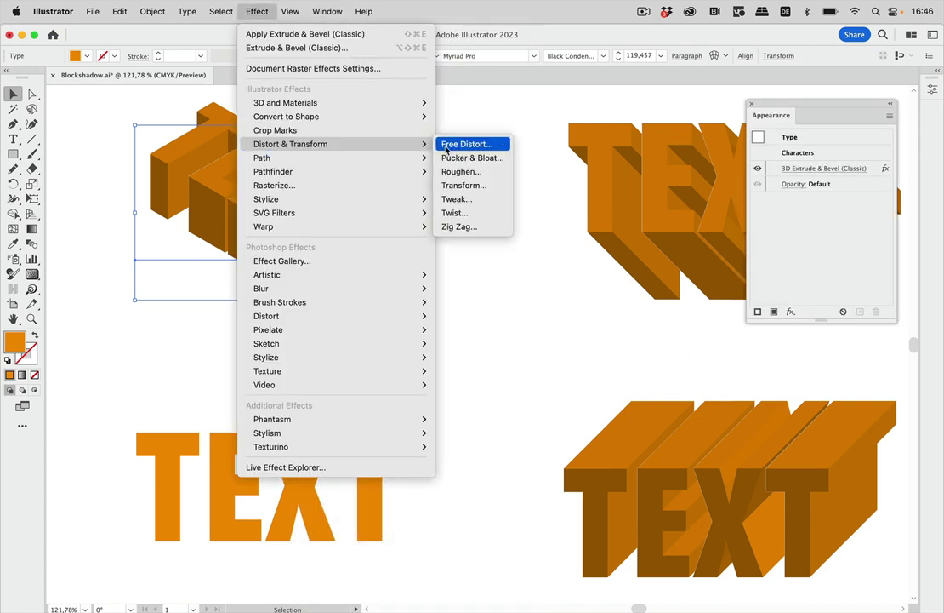
{"action": "left_click", "coordinate": [496, 185]}
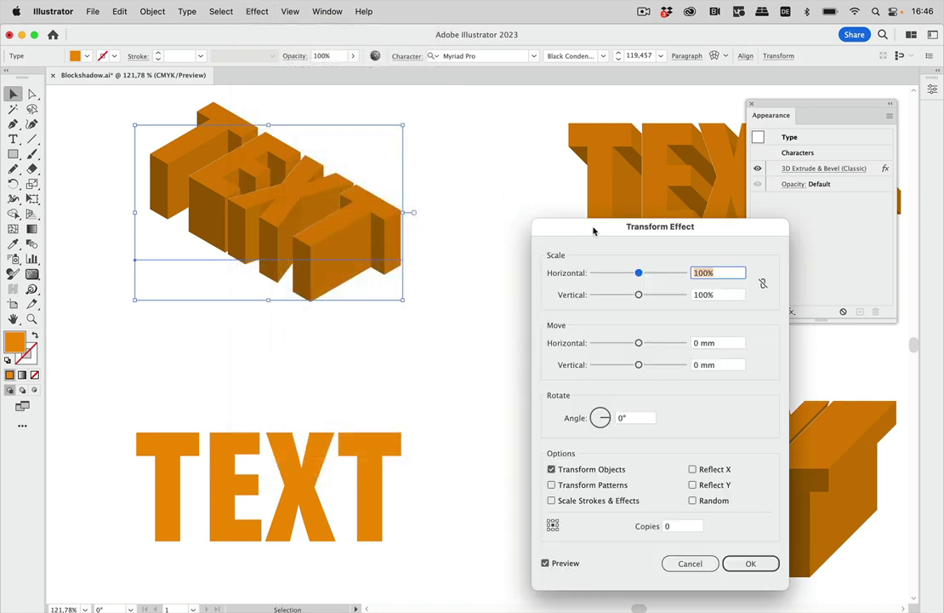
{"action": "left_click_drag", "start_coordinate": [594, 230], "coordinate": [490, 149]}
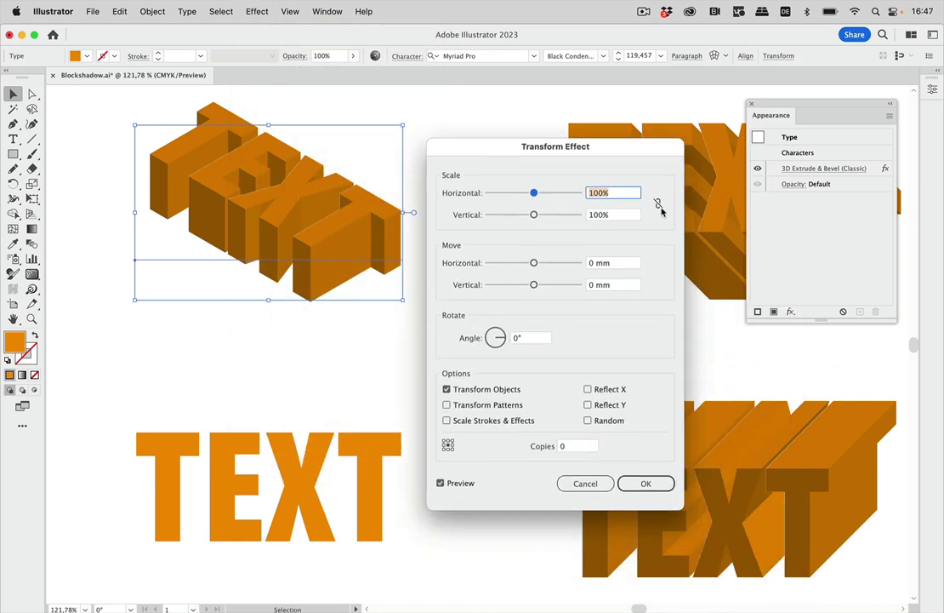
{"action": "left_click", "coordinate": [659, 204]}
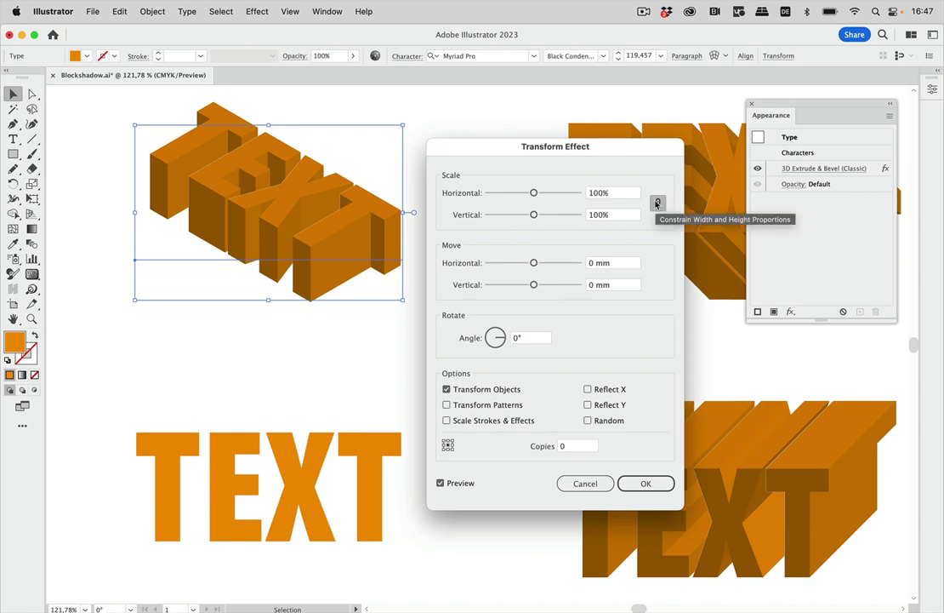
{"action": "left_click", "coordinate": [656, 204]}
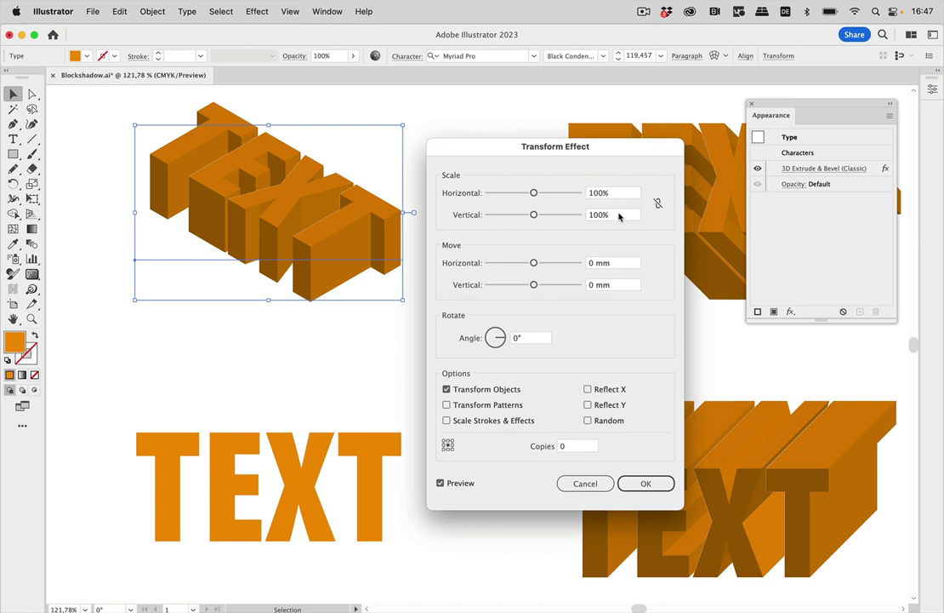
{"action": "left_click", "coordinate": [534, 214]}
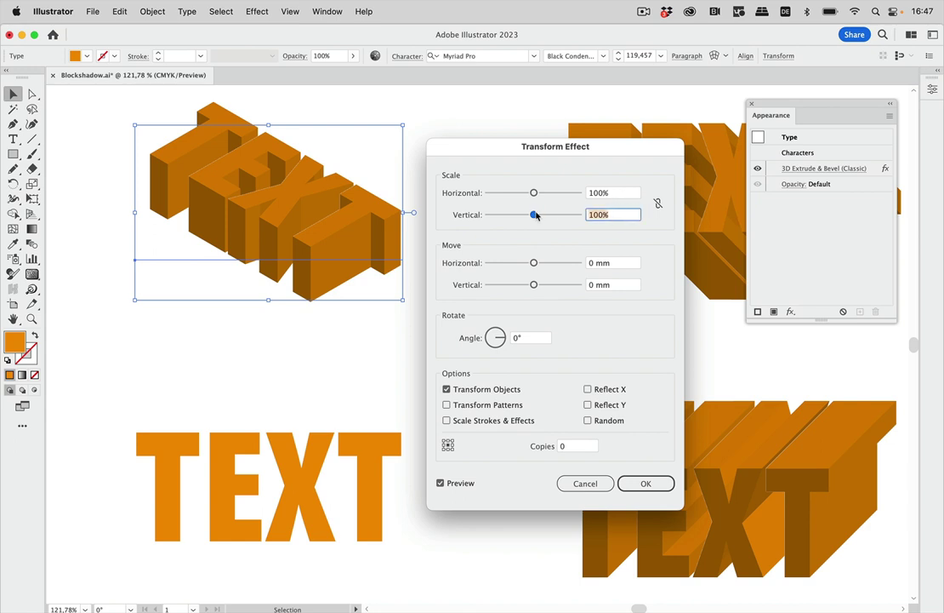
{"action": "type", "text": "17"}
{"action": "type", "text": "3."}
{"action": "type", "text": "4"}
Set the Transform effect's rotation angle to 45° and apply it to the upper text
{"action": "left_click", "coordinate": [523, 342]}
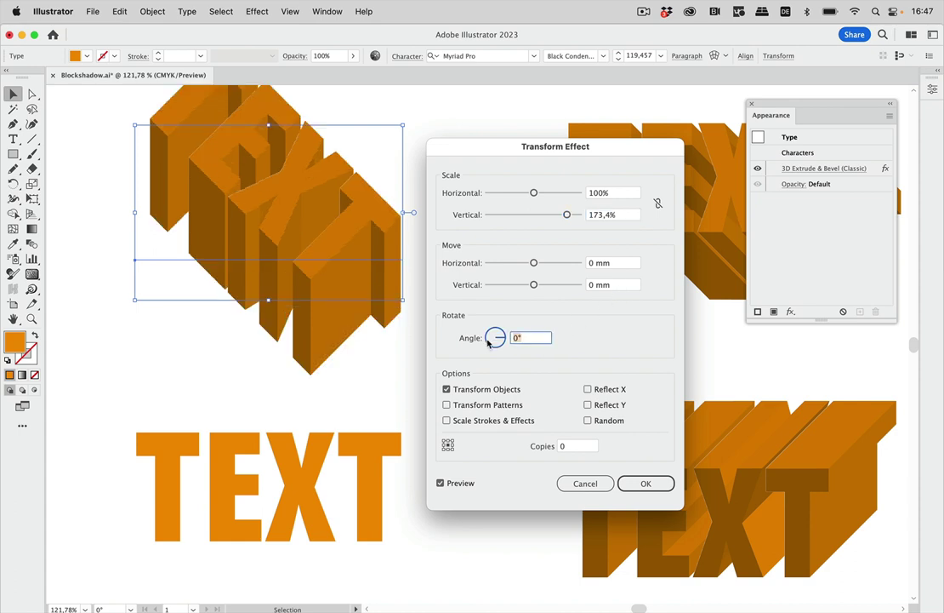
{"action": "type", "text": "45"}
{"action": "left_click", "coordinate": [621, 287]}
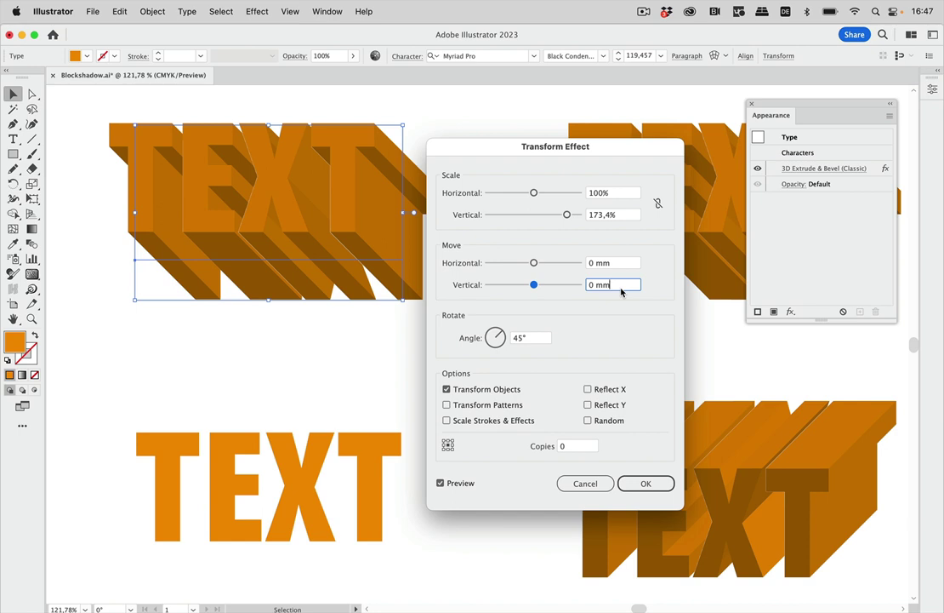
{"action": "left_click_drag", "start_coordinate": [550, 161], "coordinate": [620, 175]}
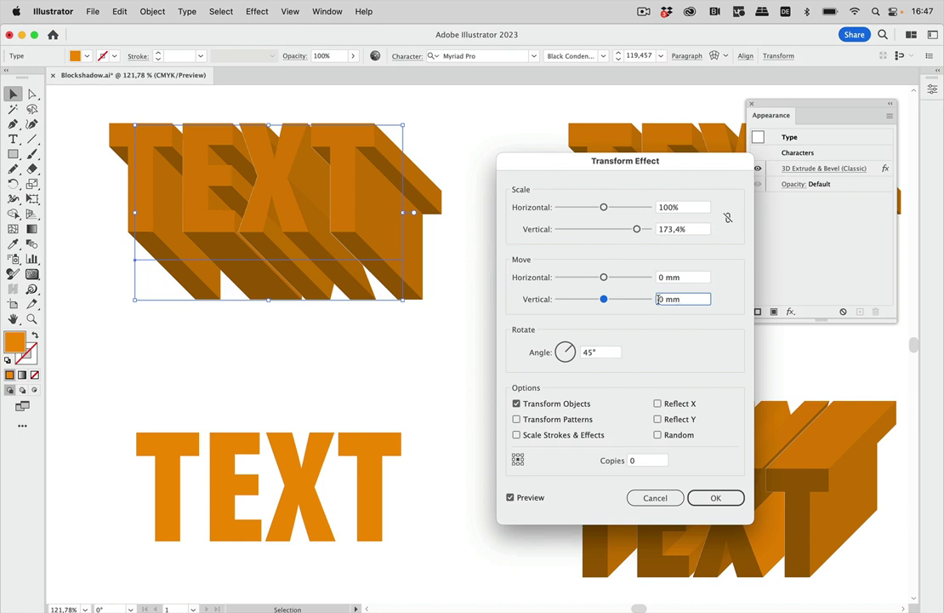
{"action": "left_click", "coordinate": [716, 498]}
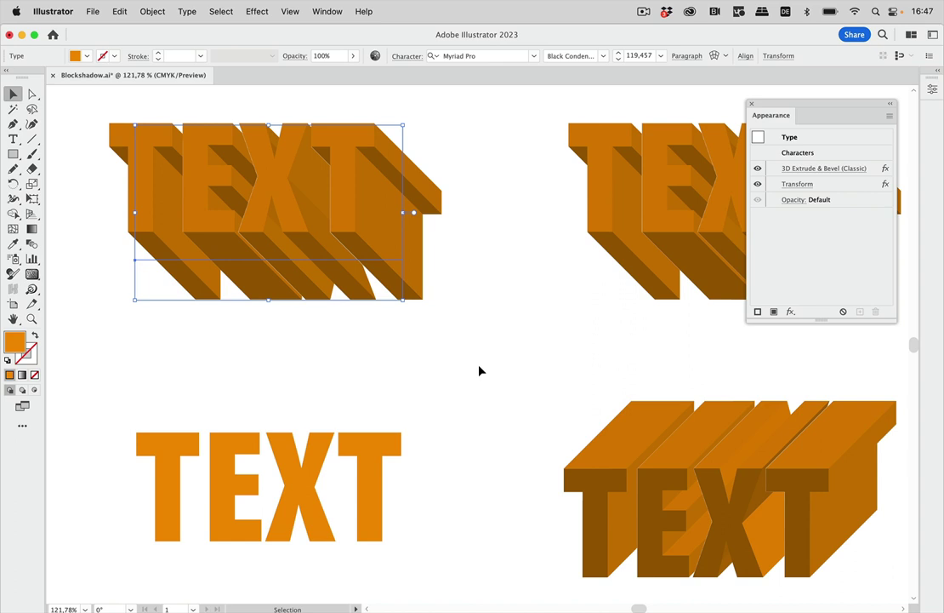
Reopen the upper text's 3D Extrude & Bevel (Classic) effect and increase its extrude depth to 61 pt
{"action": "left_click", "coordinate": [830, 170]}
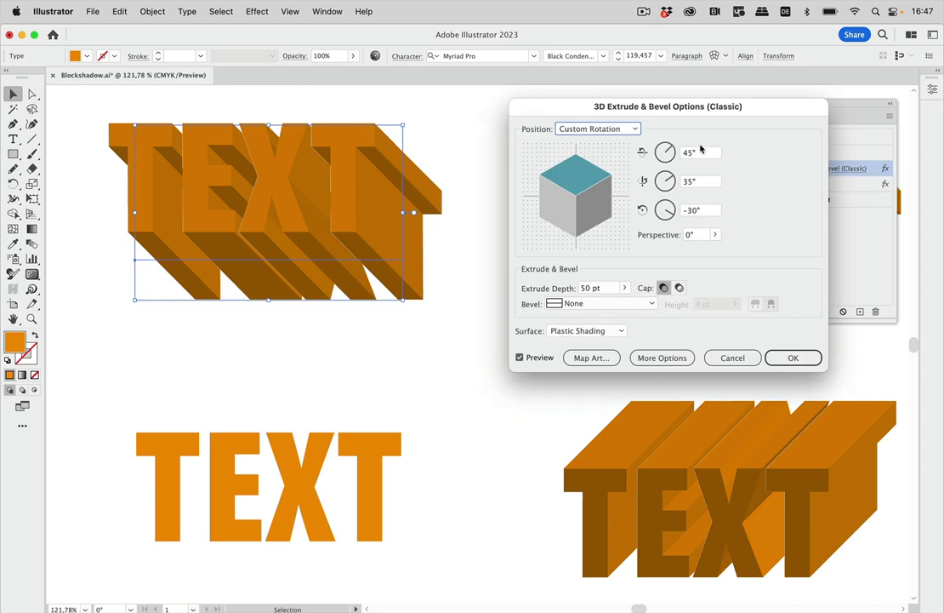
{"action": "left_click", "coordinate": [625, 288]}
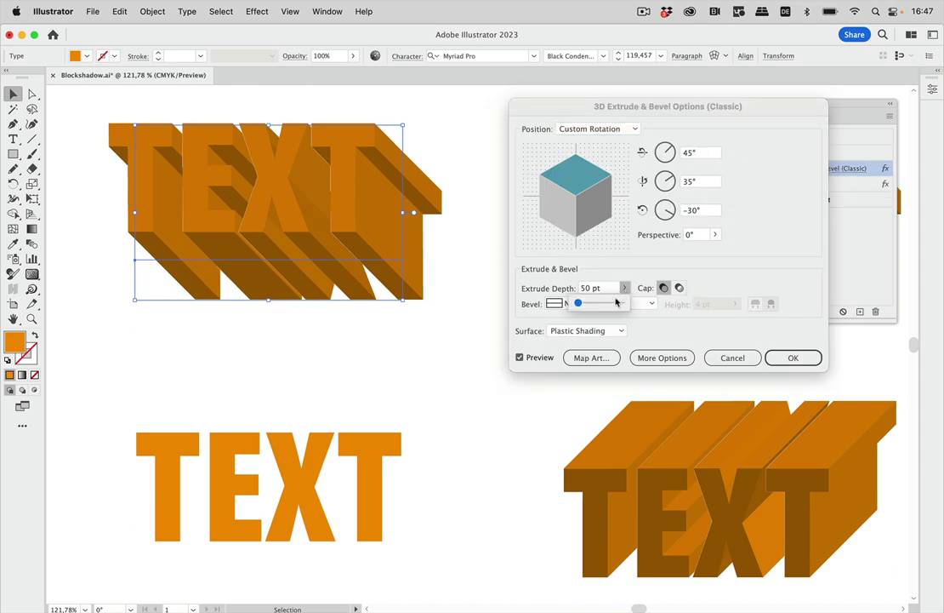
{"action": "left_click_drag", "start_coordinate": [581, 305], "coordinate": [578, 308]}
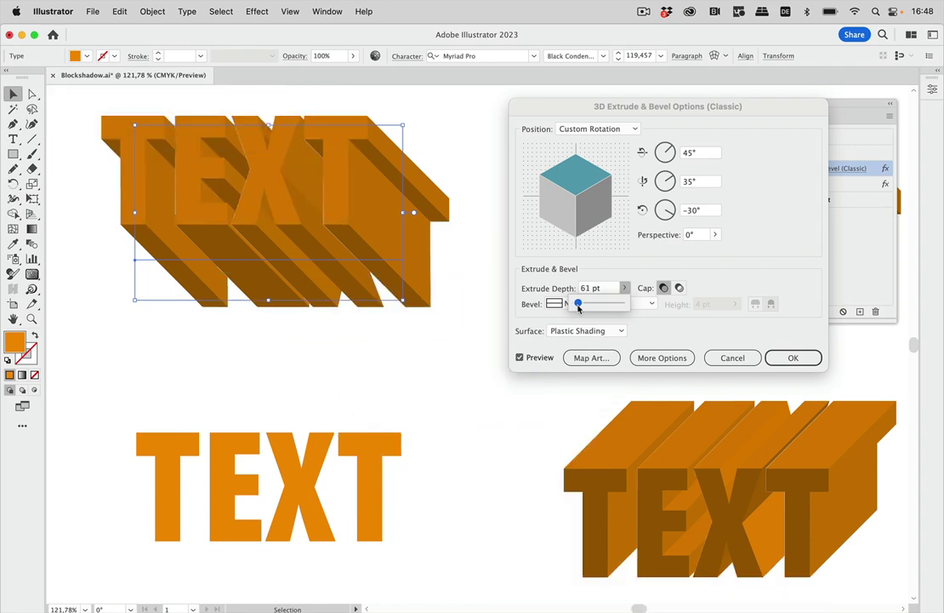
{"action": "left_click", "coordinate": [658, 330]}
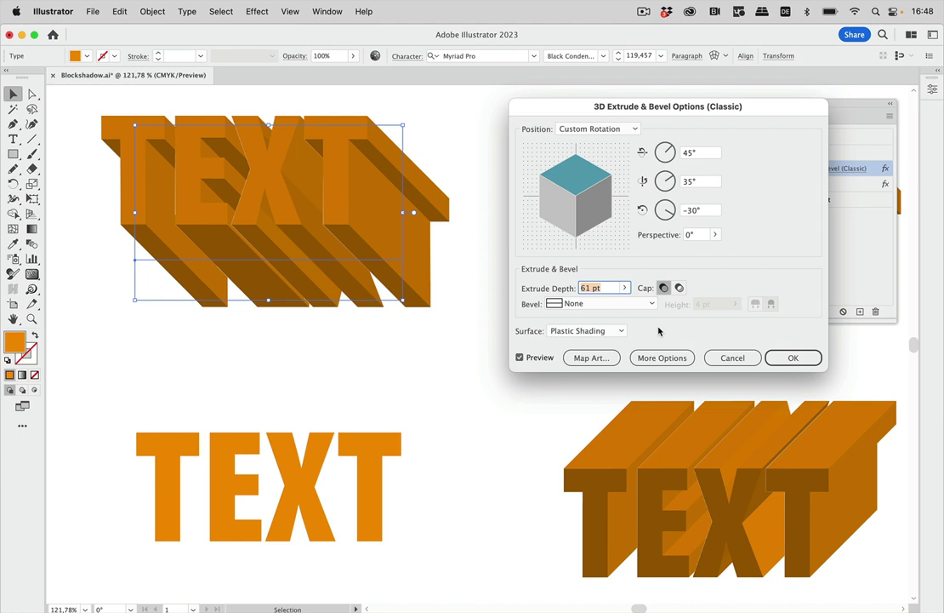
Set the classic extrusion's surface to No Shading and apply the change
{"action": "left_click", "coordinate": [608, 331]}
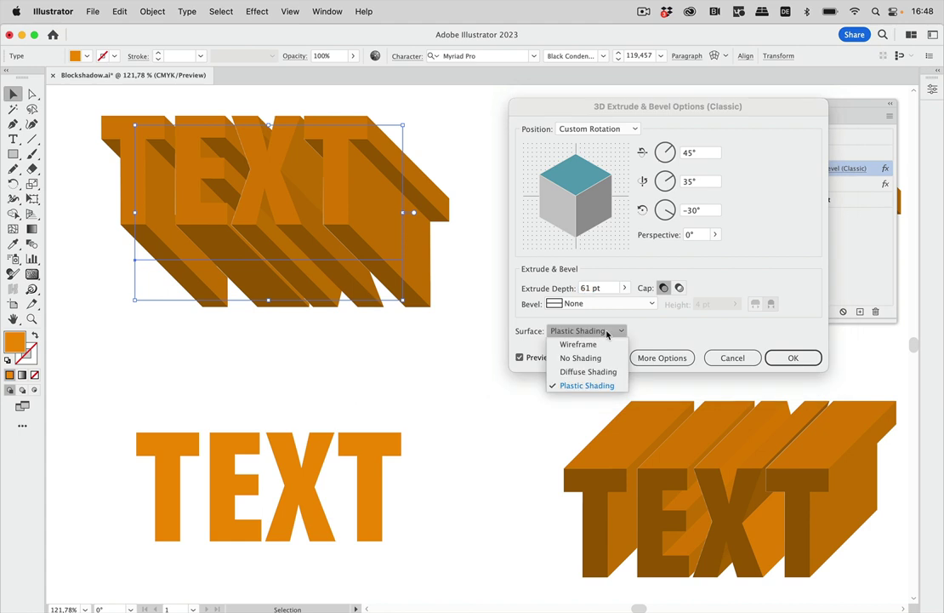
{"action": "left_click", "coordinate": [606, 358]}
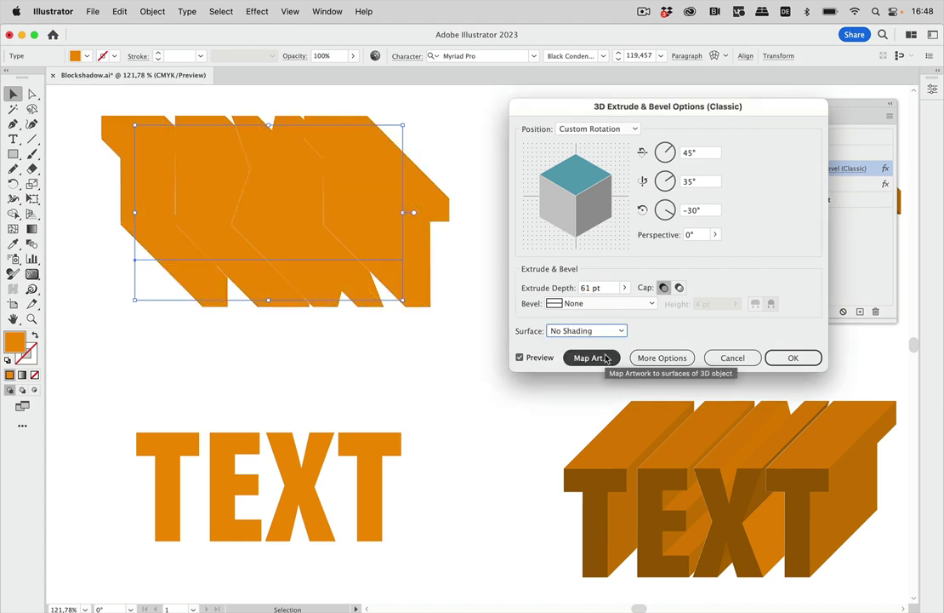
{"action": "left_click", "coordinate": [781, 358]}
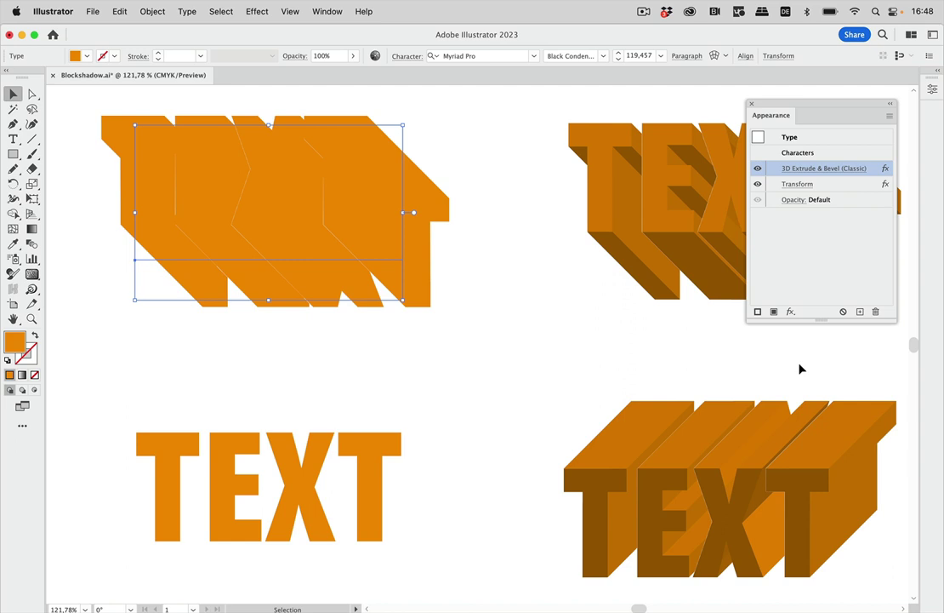
Enter text editing on the upper block text and highlight its middle characters to check that it is still live type
{"action": "scroll", "coordinate": [352, 232], "scroll_direction": "right", "scroll_amount": 1}
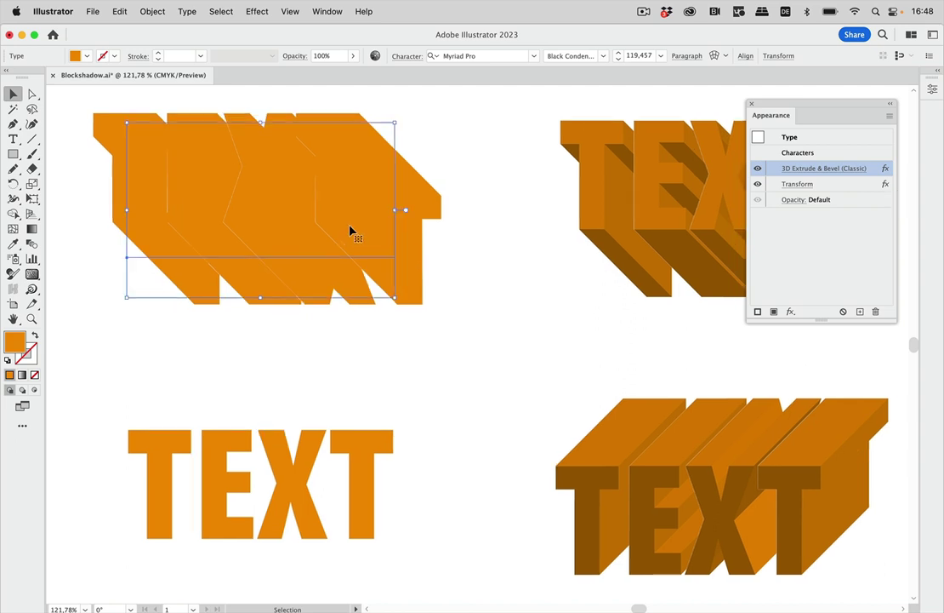
{"action": "double_click", "coordinate": [241, 215]}
{"action": "left_click_drag", "start_coordinate": [185, 179], "coordinate": [298, 209]}
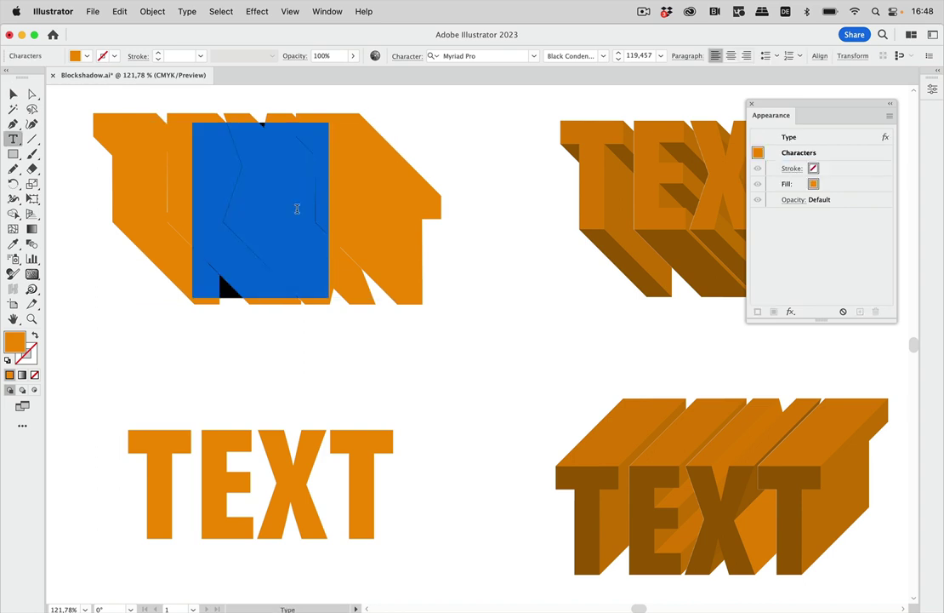
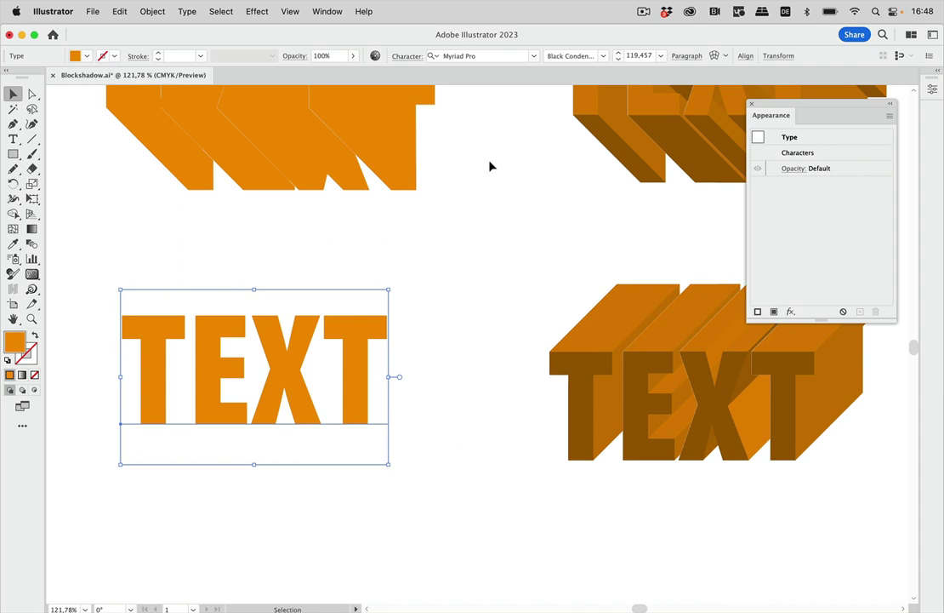
Apply the Extrude & Bevel (Classic) effect to the lower flat TEXT object with the Isometric Left position
{"action": "left_click", "coordinate": [258, 12]}
{"action": "mouse_move", "coordinate": [255, 102]}
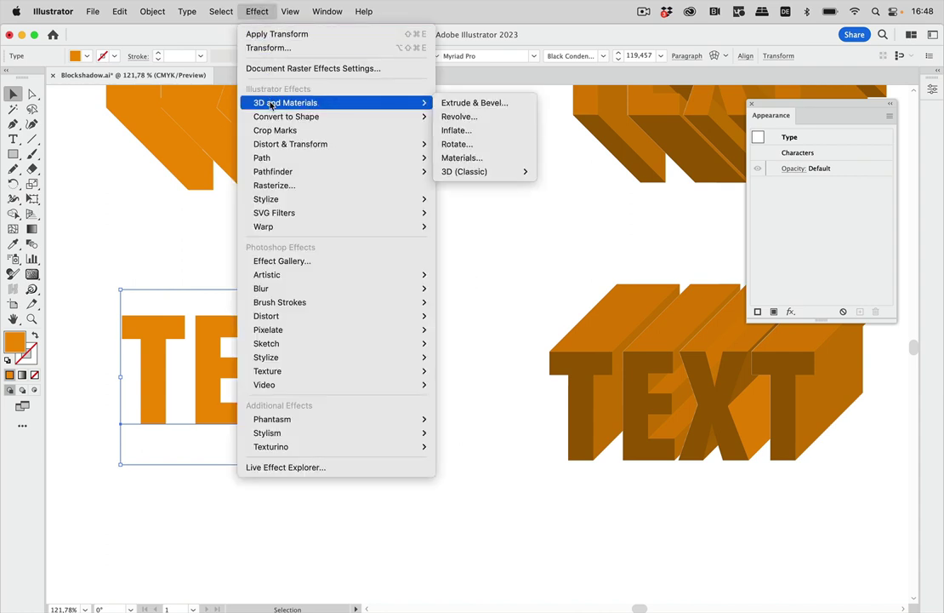
{"action": "mouse_move", "coordinate": [502, 173]}
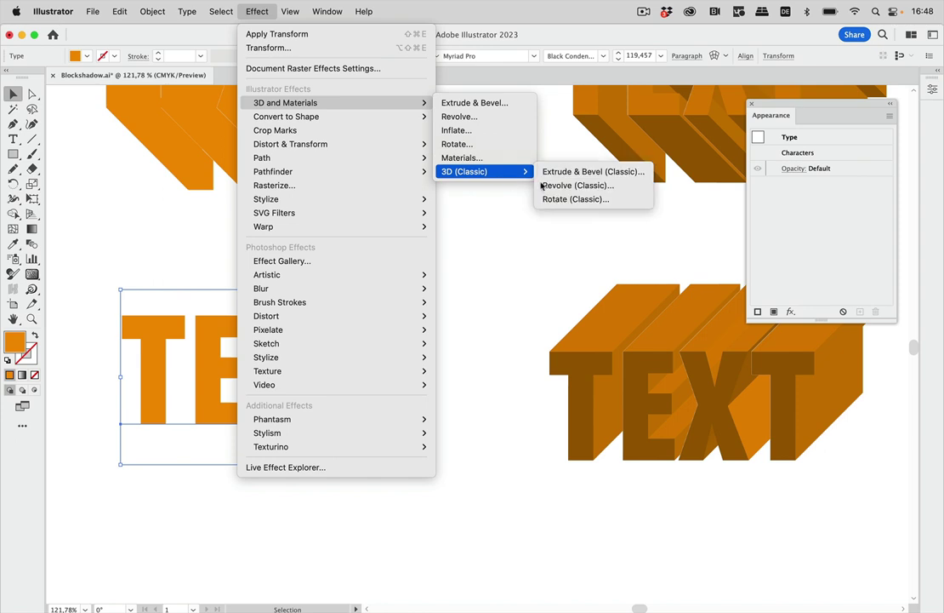
{"action": "left_click", "coordinate": [595, 172]}
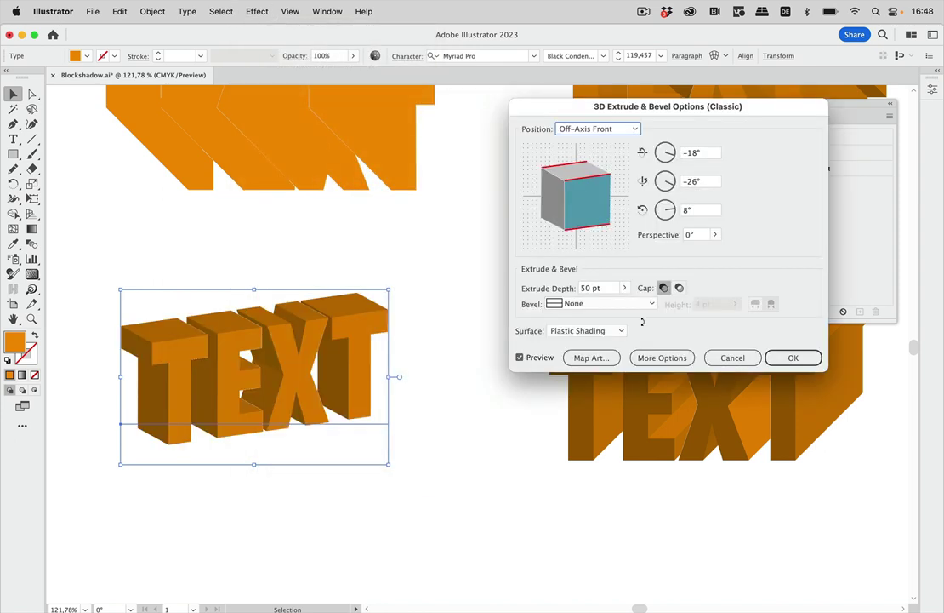
{"action": "left_click", "coordinate": [597, 130]}
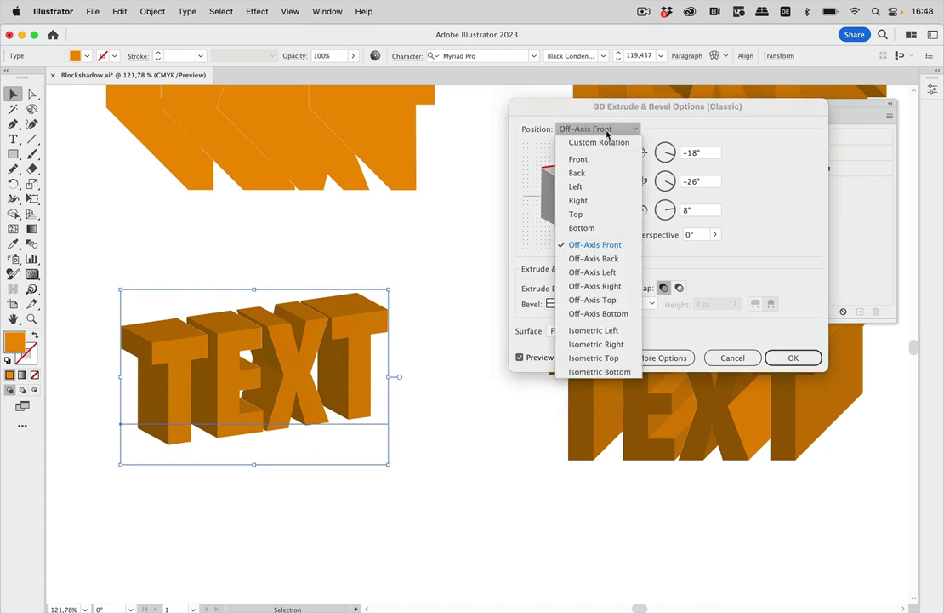
{"action": "left_click", "coordinate": [603, 331]}
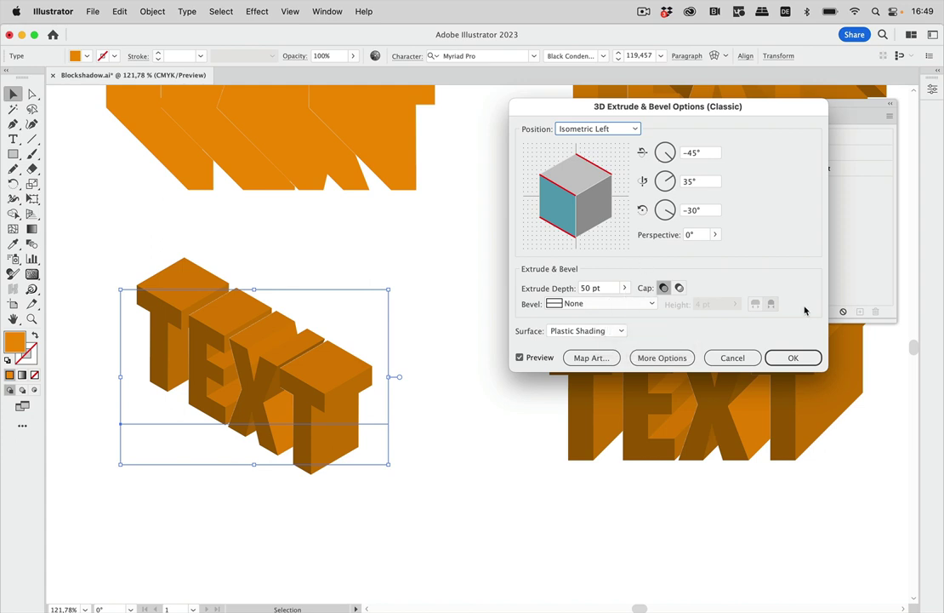
{"action": "left_click", "coordinate": [794, 359]}
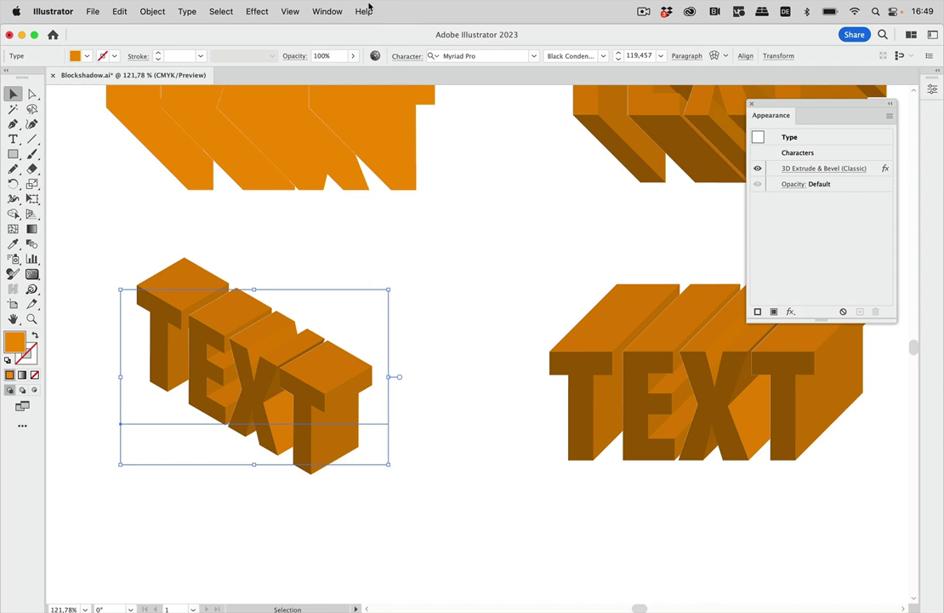
Add a Transform effect to the lower extruded text with a rotation angle of -30° and apply it
{"action": "left_click", "coordinate": [264, 12]}
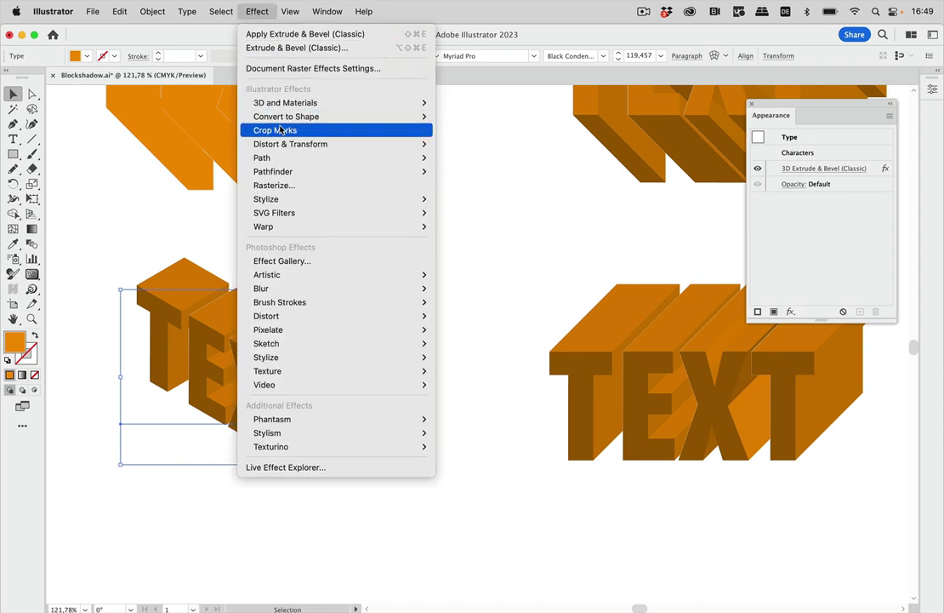
{"action": "mouse_move", "coordinate": [283, 145]}
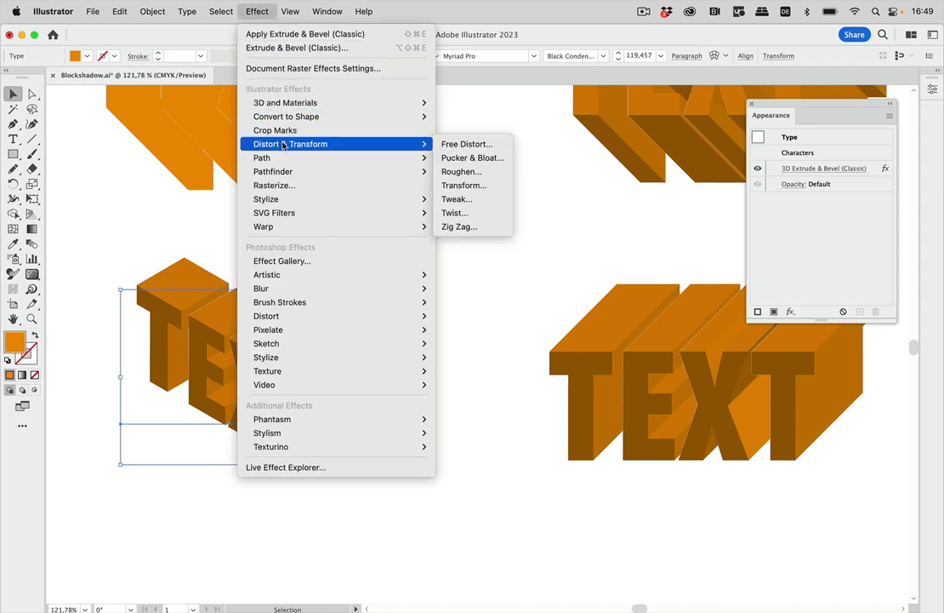
{"action": "left_click", "coordinate": [480, 187]}
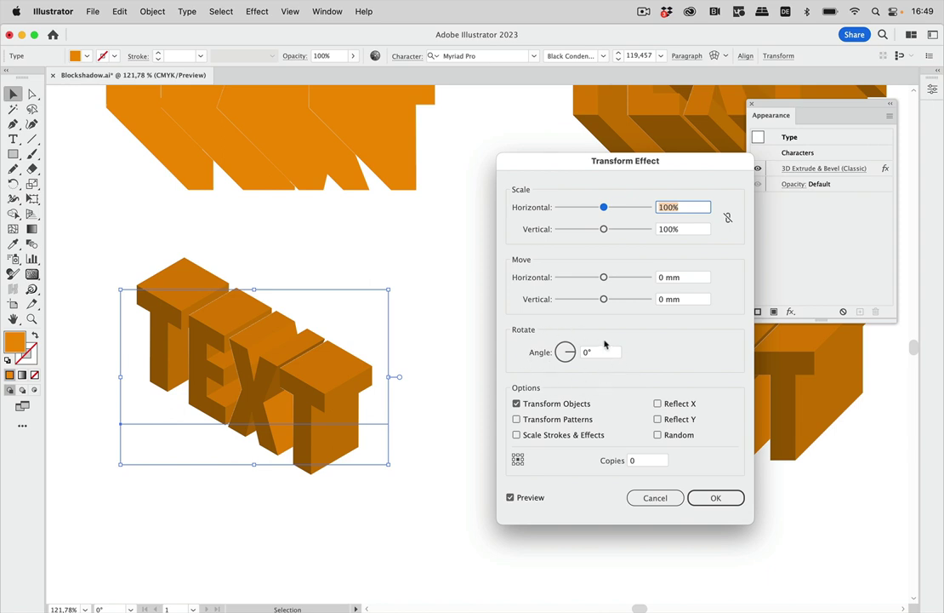
{"action": "left_click", "coordinate": [561, 353]}
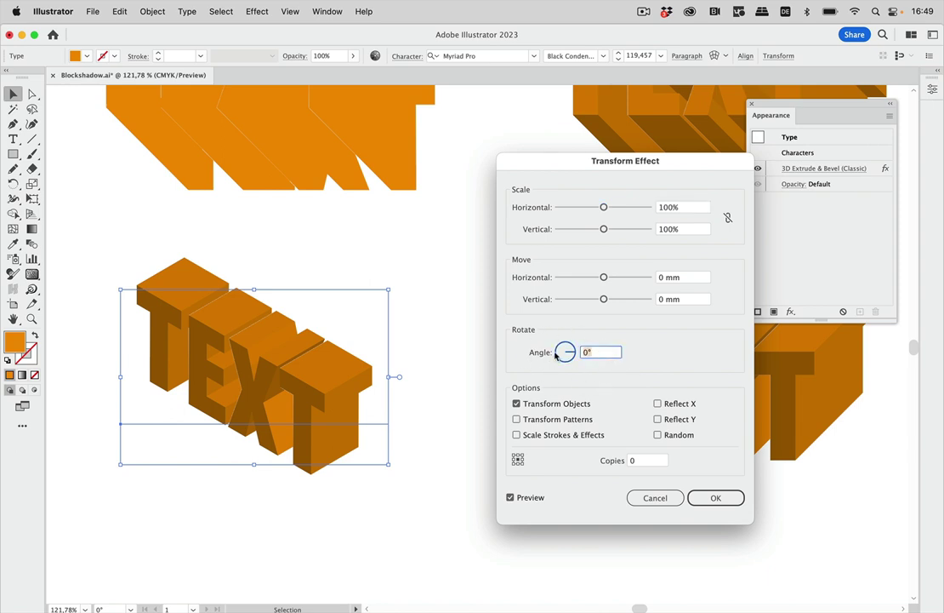
{"action": "type", "text": "-30"}
{"action": "left_click", "coordinate": [716, 498]}
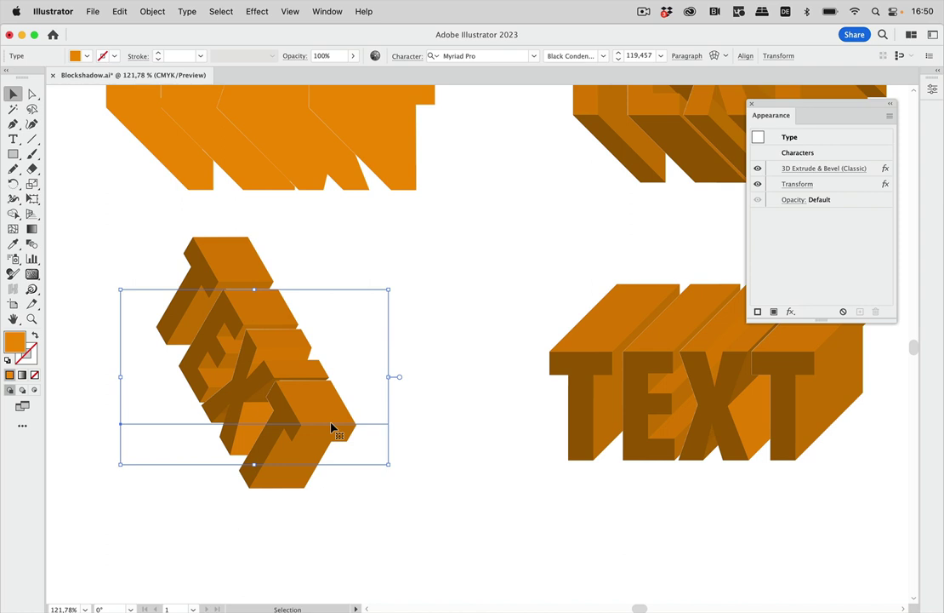
Add a second Transform effect to the lower extruded text as a new instance and set its horizontal scale to 173,4%
{"action": "left_click", "coordinate": [255, 12]}
{"action": "mouse_move", "coordinate": [280, 144]}
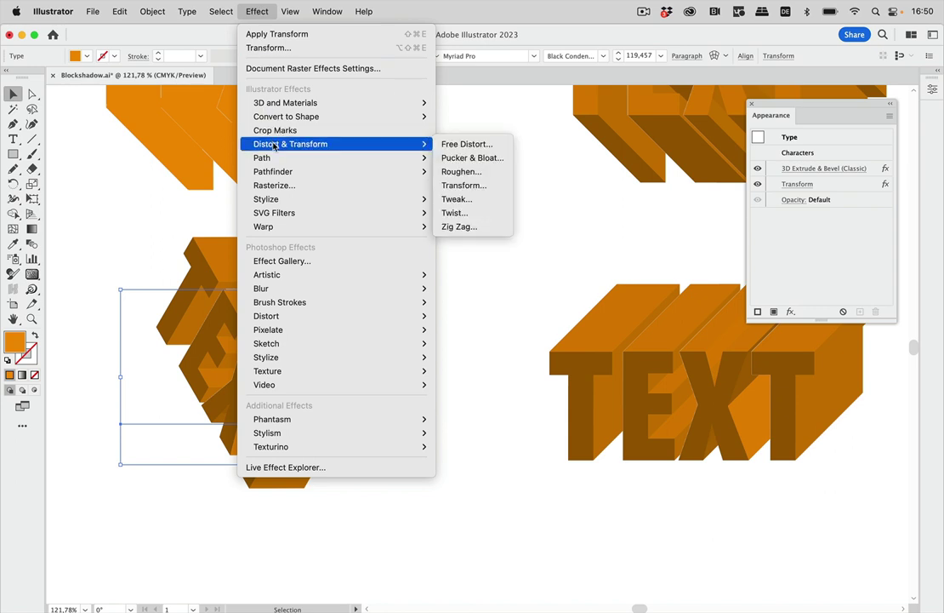
{"action": "left_click", "coordinate": [477, 185]}
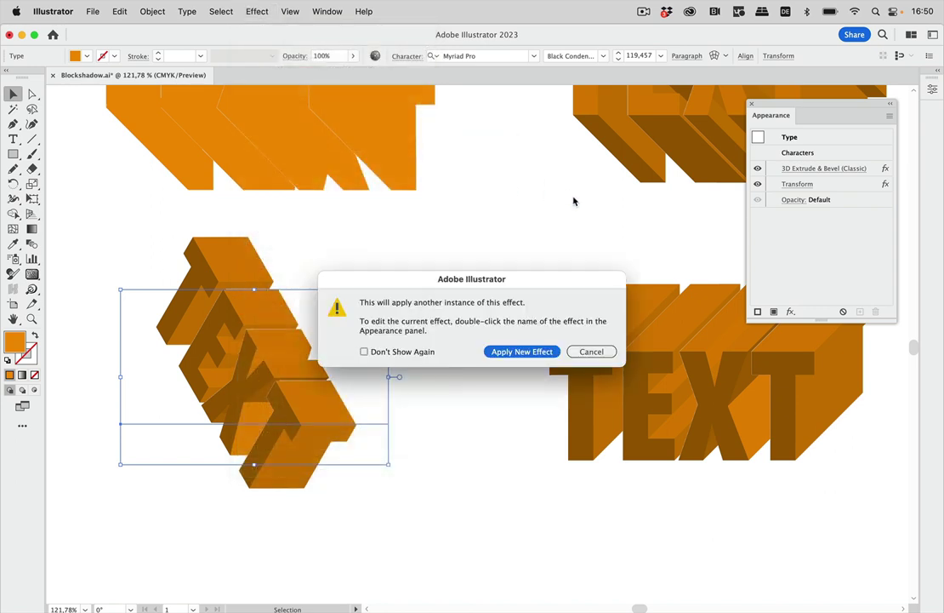
{"action": "left_click", "coordinate": [540, 351]}
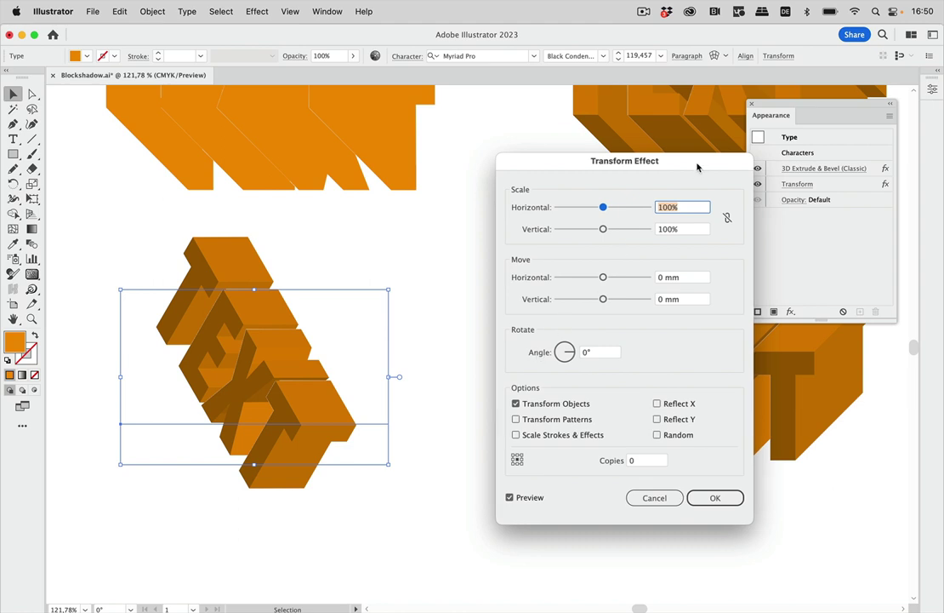
{"action": "left_click_drag", "start_coordinate": [700, 167], "coordinate": [588, 170]}
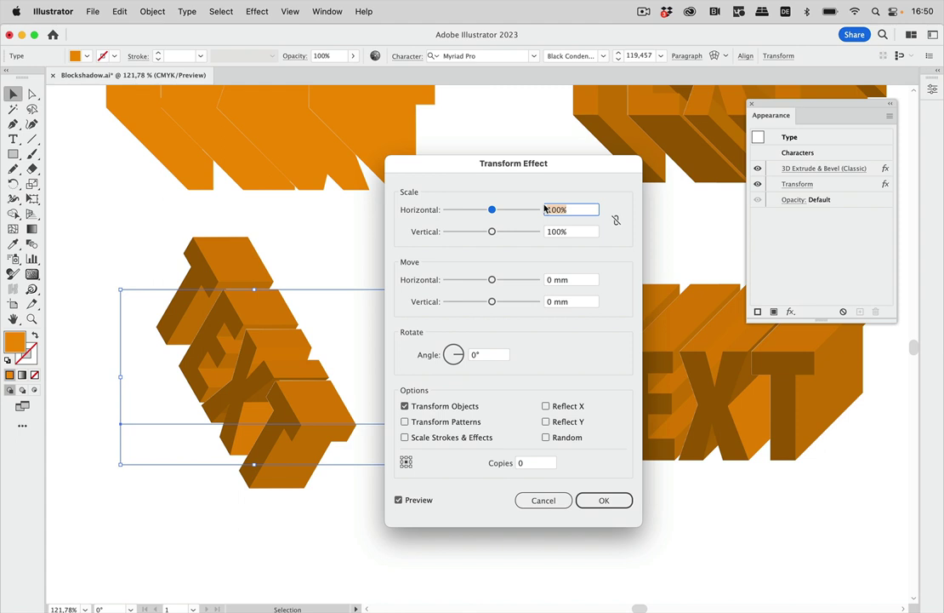
{"action": "type", "text": "173,4"}
{"action": "left_click", "coordinate": [579, 231]}
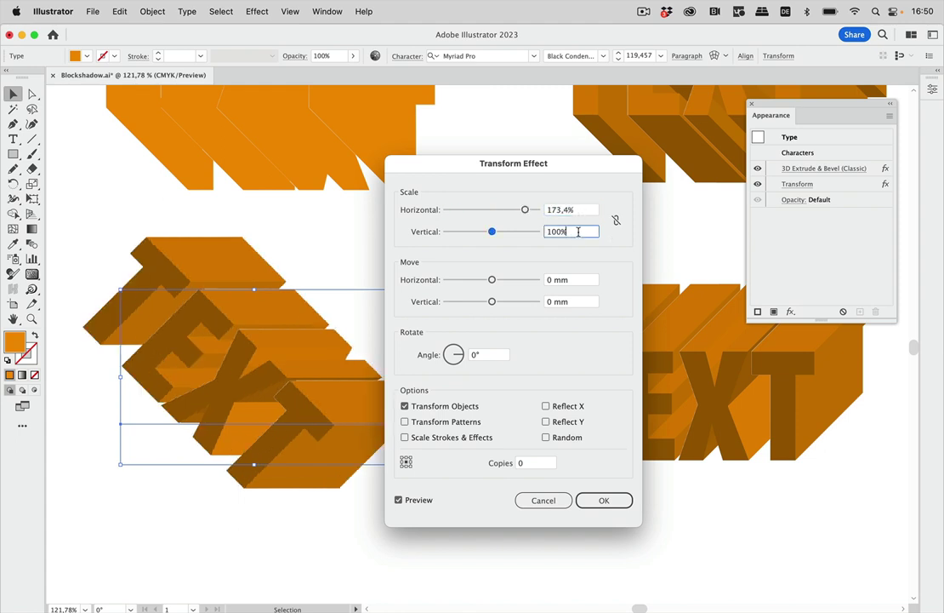
Set the second Transform effect's rotation angle to 45° and apply it without copies
{"action": "left_click", "coordinate": [469, 355]}
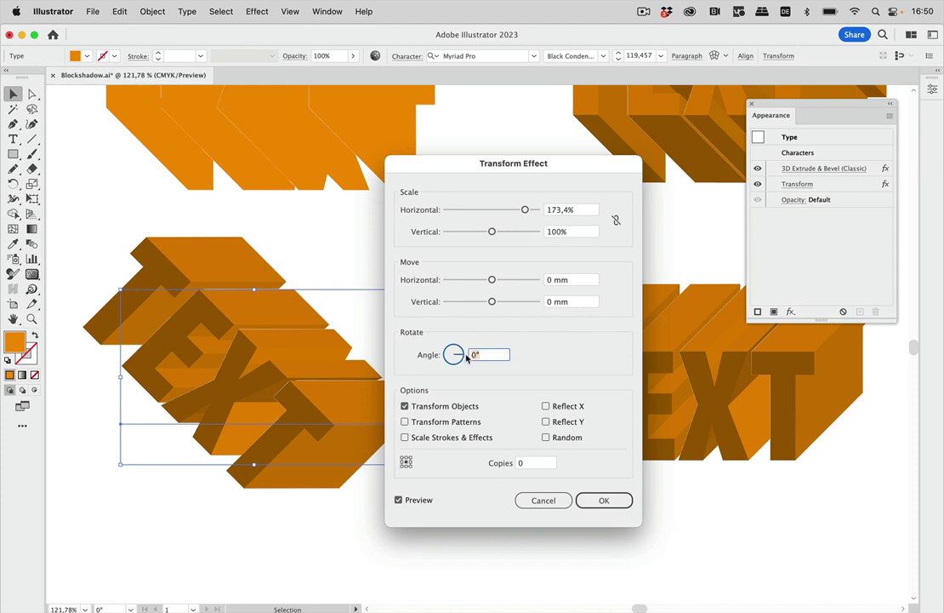
{"action": "type", "text": "45"}
{"action": "left_click", "coordinate": [533, 464]}
{"action": "double_click", "coordinate": [532, 464]}
{"action": "type", "text": "1"}
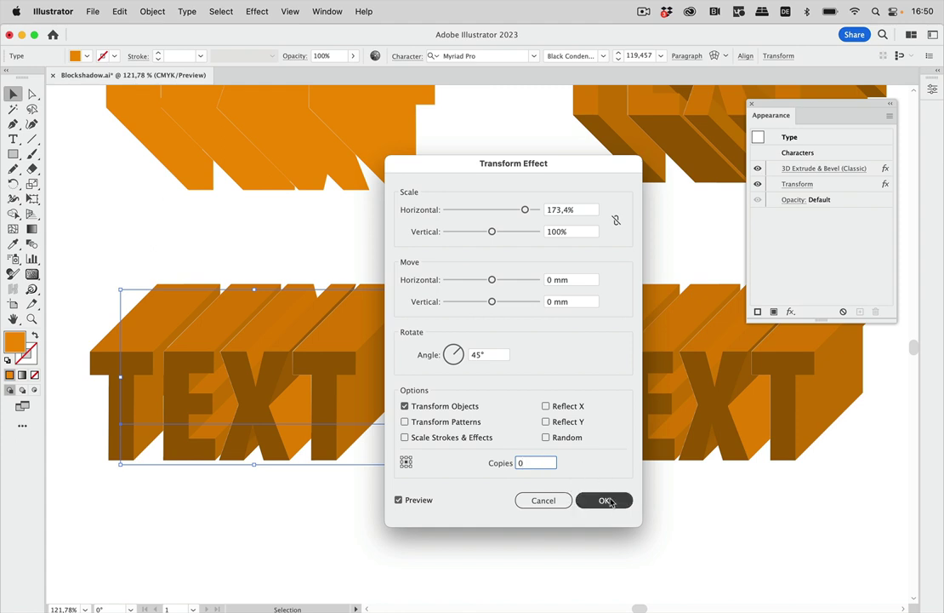
{"action": "left_click", "coordinate": [604, 500]}
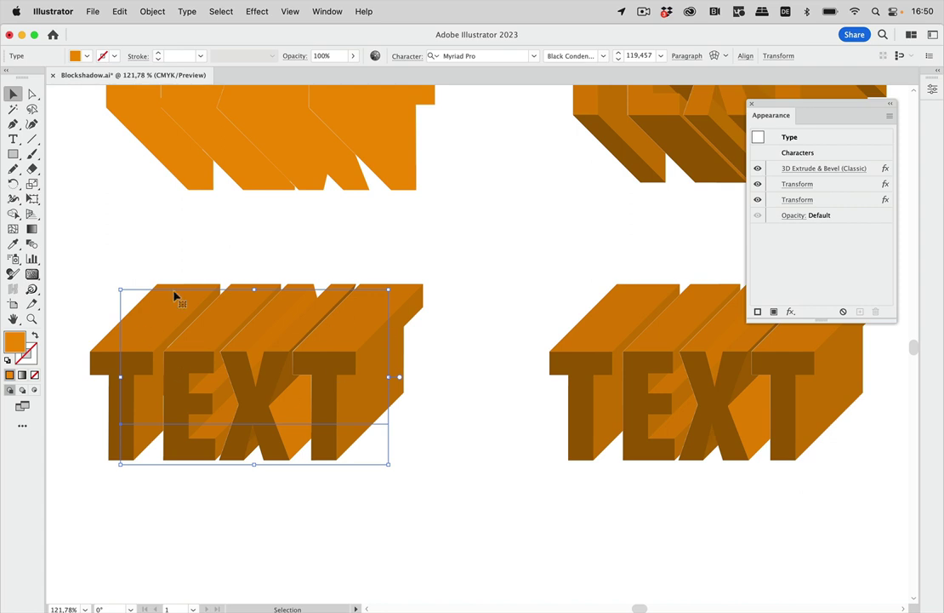
Change the surface of the lower text's classic 3D extrusion to No Shading, apply it and deselect the text
{"action": "left_click", "coordinate": [822, 167]}
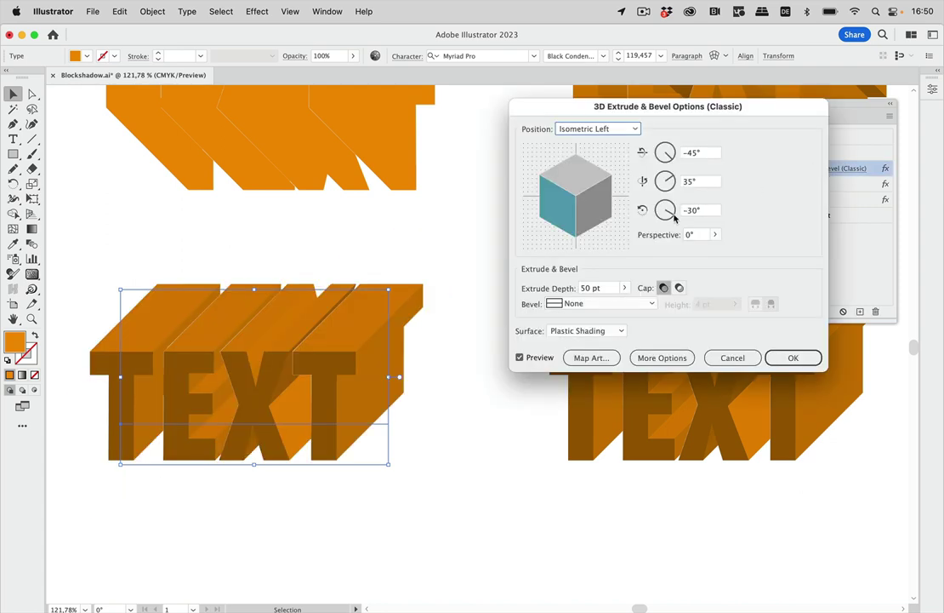
{"action": "left_click", "coordinate": [593, 331]}
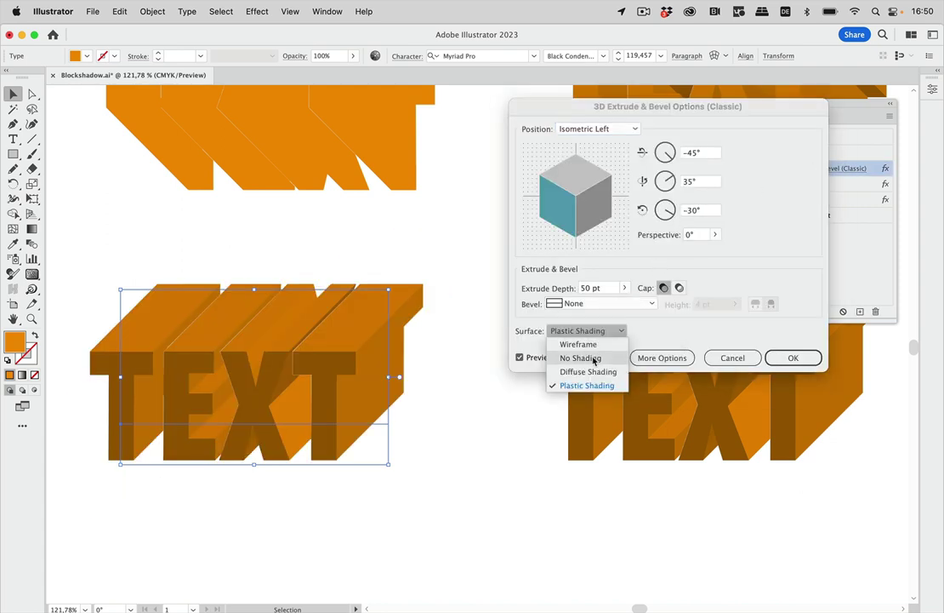
{"action": "left_click", "coordinate": [566, 359]}
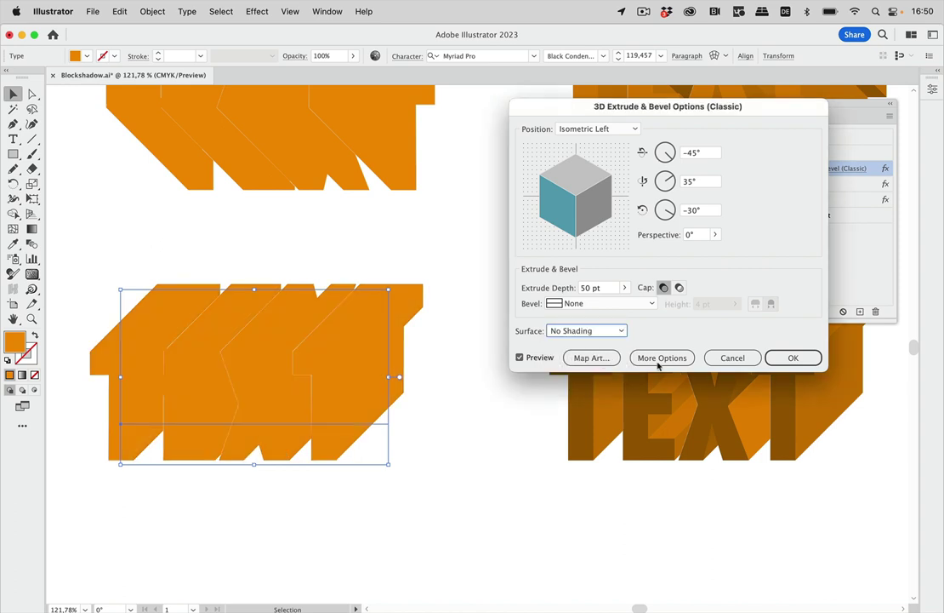
{"action": "left_click", "coordinate": [782, 358]}
{"action": "left_click", "coordinate": [546, 306]}
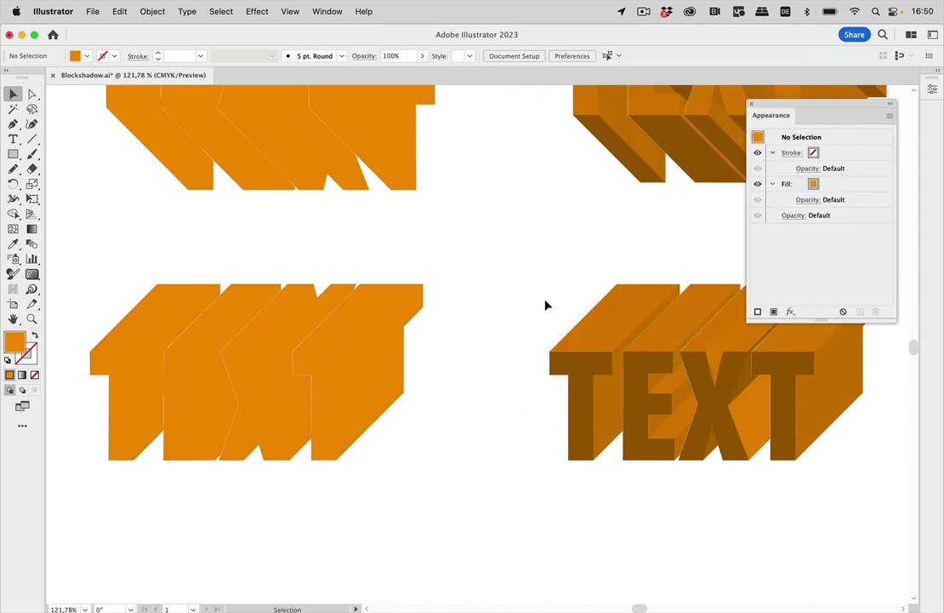
Duplicate the unshaded Isometric Left block text into the empty area directly below it
{"action": "scroll", "coordinate": [546, 306], "scroll_direction": "down", "scroll_amount": 3}
{"action": "scroll", "coordinate": [546, 305], "scroll_direction": "left", "scroll_amount": 2}
{"action": "scroll", "coordinate": [449, 212], "scroll_direction": "down", "scroll_amount": 2}
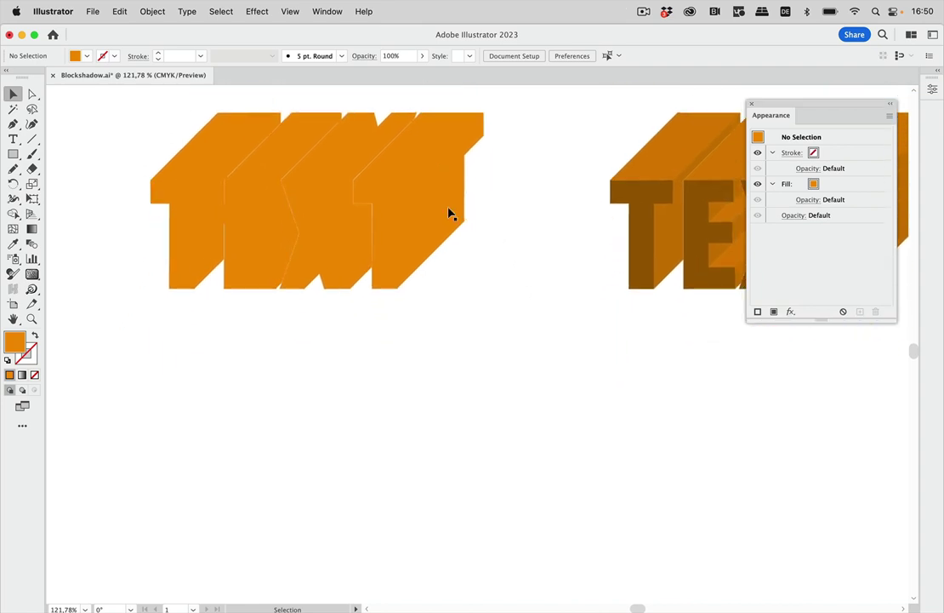
{"action": "left_click_drag", "start_coordinate": [407, 143], "coordinate": [396, 422]}
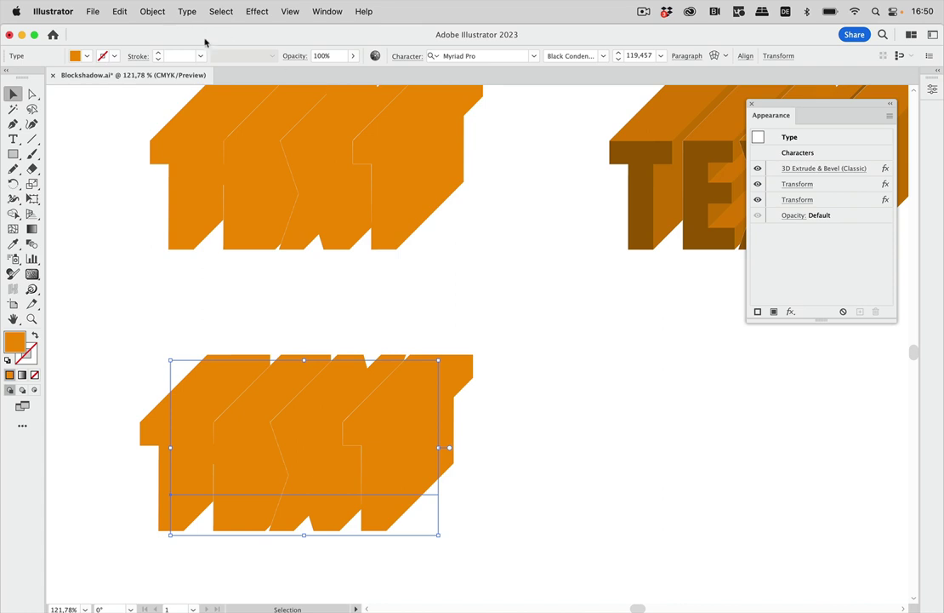
Check the duplicated block text in outline view and expand its appearance
{"action": "key", "text": "super+y"}
{"action": "key", "text": "super+y"}
{"action": "left_click", "coordinate": [153, 11]}
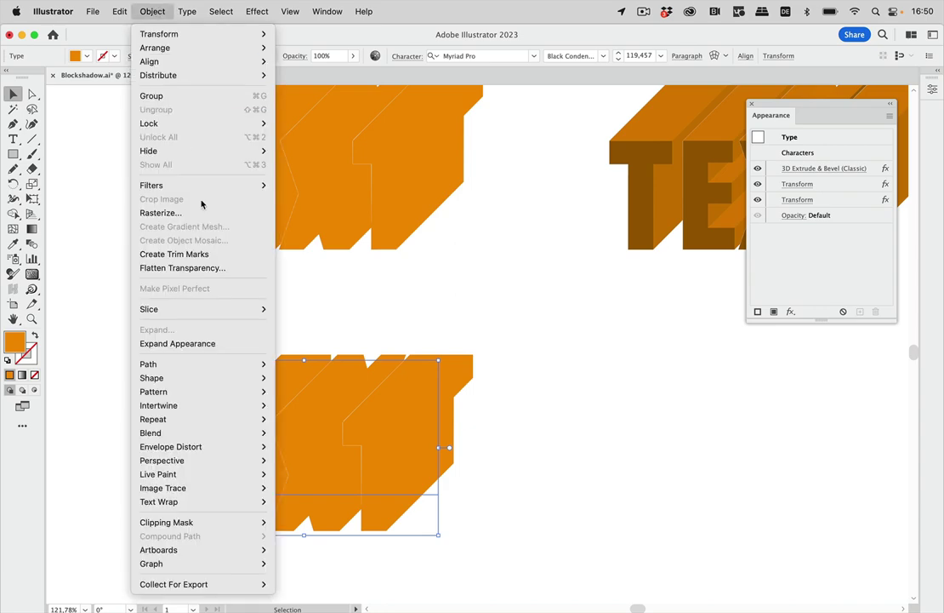
{"action": "left_click", "coordinate": [209, 343]}
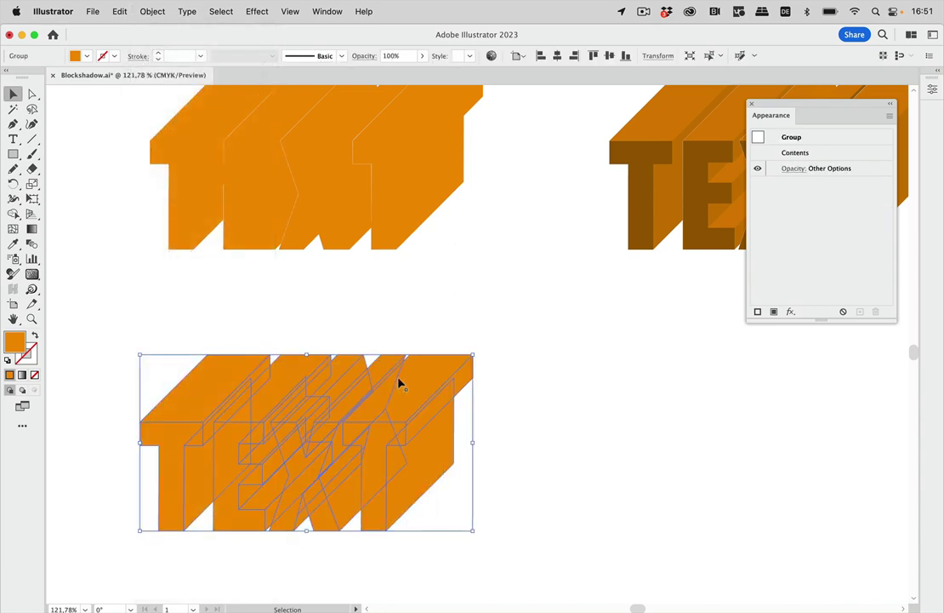
Display the layer structure in an enlarged Layers panel and unfold the expanded text's nested groups to examine their contents
{"action": "left_click", "coordinate": [327, 11]}
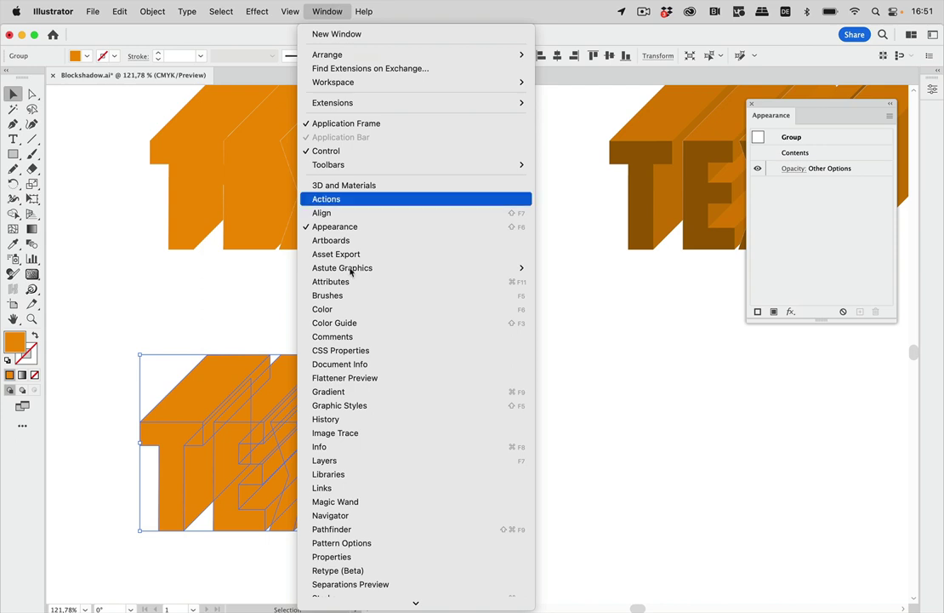
{"action": "left_click", "coordinate": [350, 460]}
{"action": "left_click_drag", "start_coordinate": [609, 128], "coordinate": [537, 256]}
{"action": "left_click", "coordinate": [553, 365]}
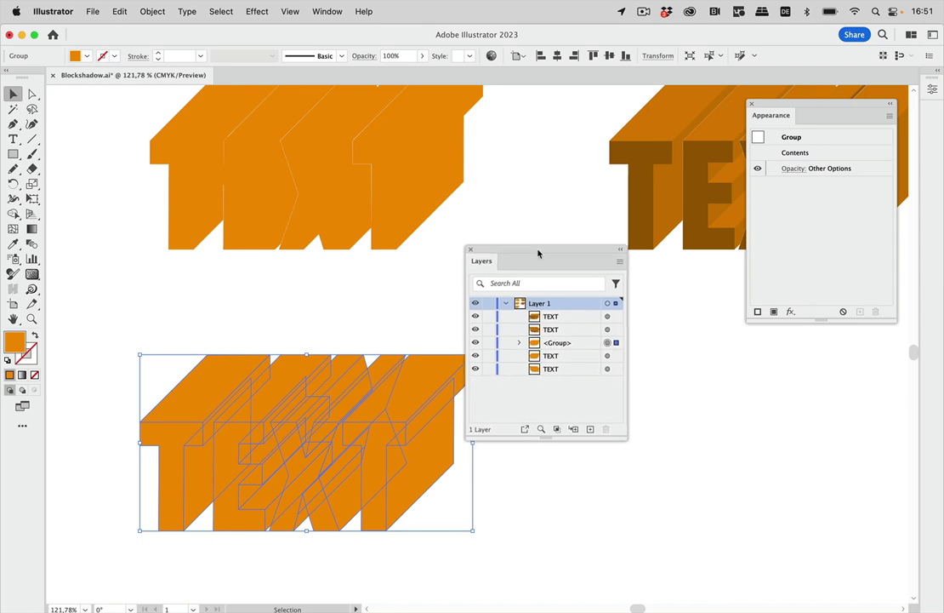
{"action": "left_click", "coordinate": [520, 342]}
{"action": "left_click_drag", "start_coordinate": [626, 438], "coordinate": [632, 534]}
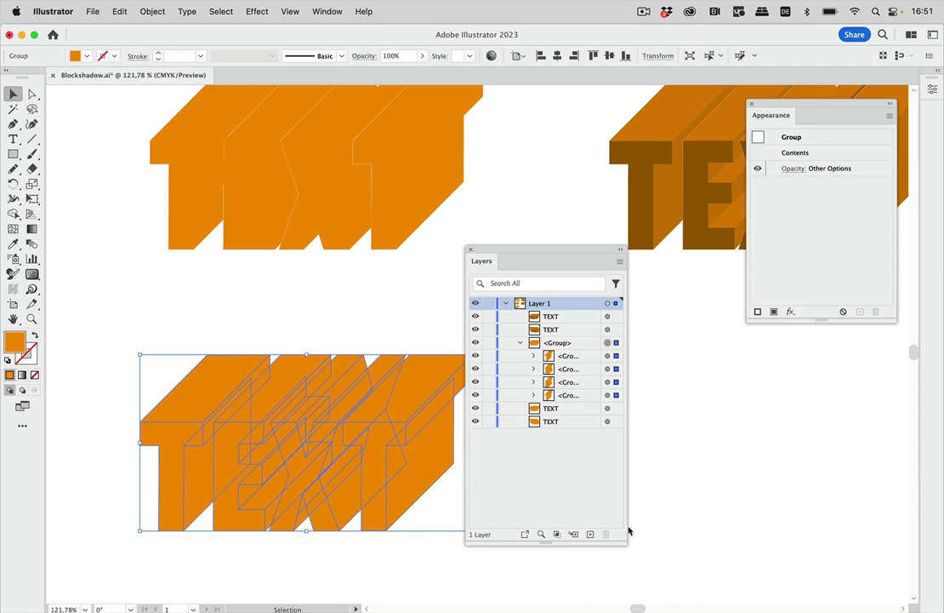
{"action": "left_click_drag", "start_coordinate": [626, 525], "coordinate": [768, 510]}
{"action": "left_click", "coordinate": [533, 354]}
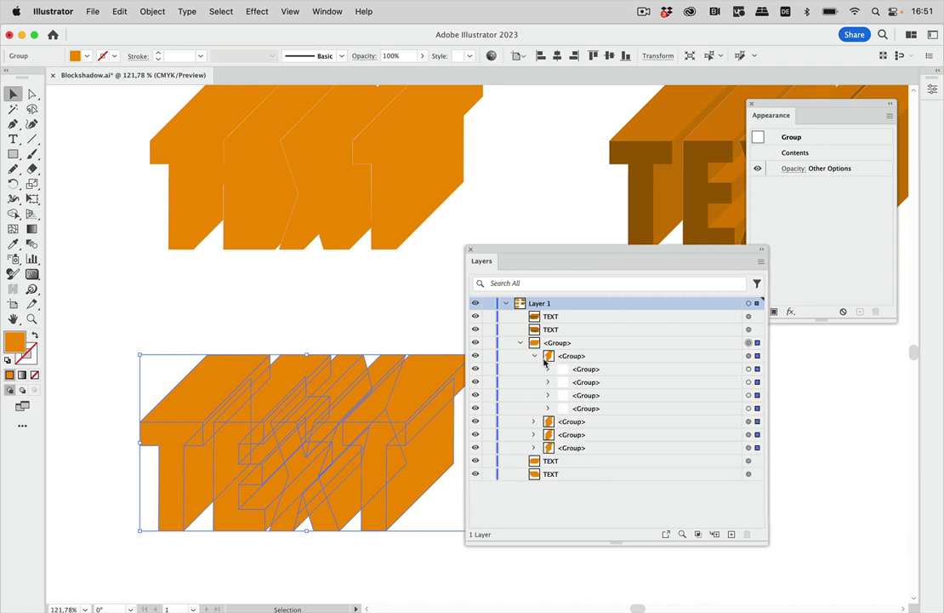
{"action": "left_click", "coordinate": [548, 368]}
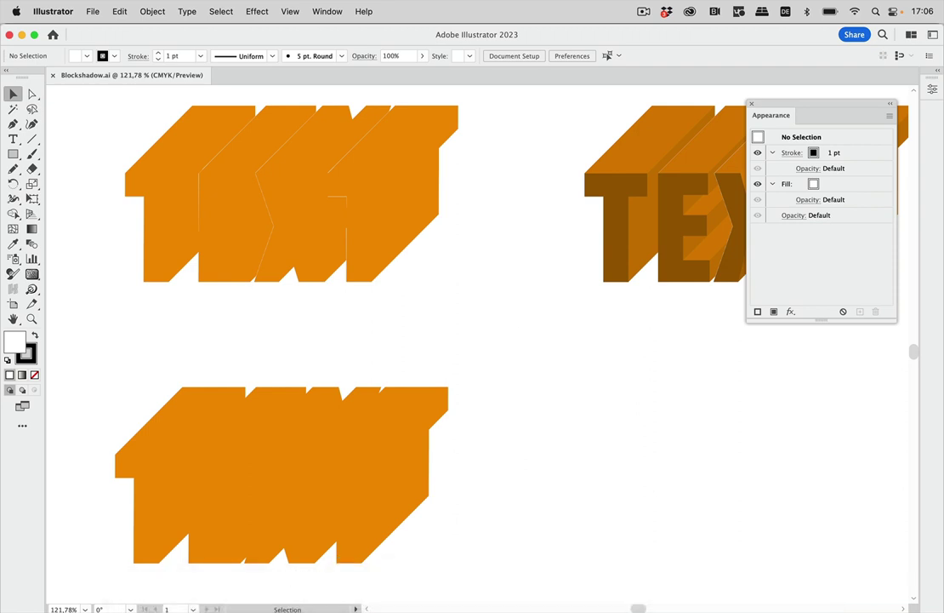
Switch to Safari, read through the vektorgarten.de long-shadow tutorial, including its Isometric Left instructions, and minimize the browser window
{"action": "left_click", "coordinate": [274, 596]}
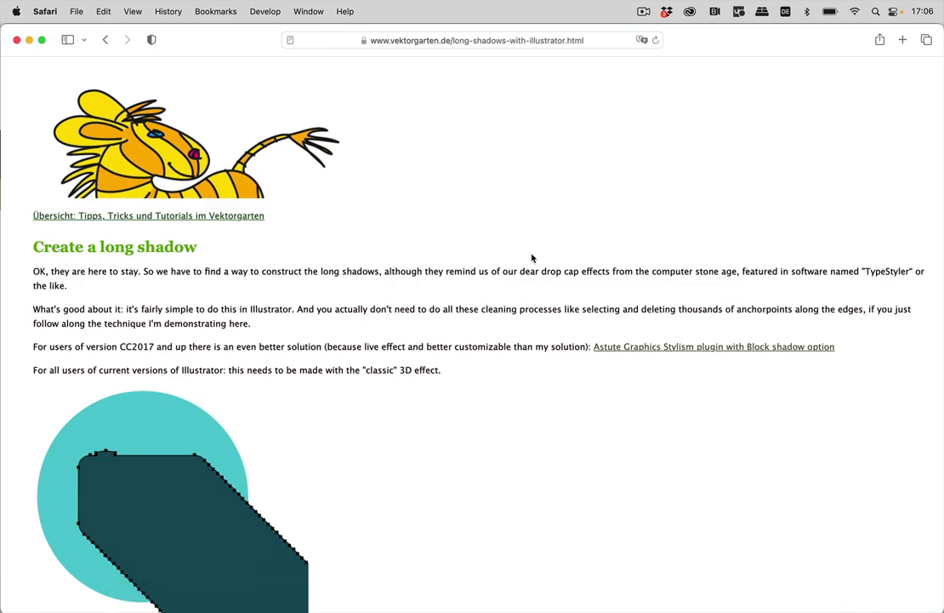
{"action": "scroll", "coordinate": [532, 258], "scroll_direction": "down", "scroll_amount": 10}
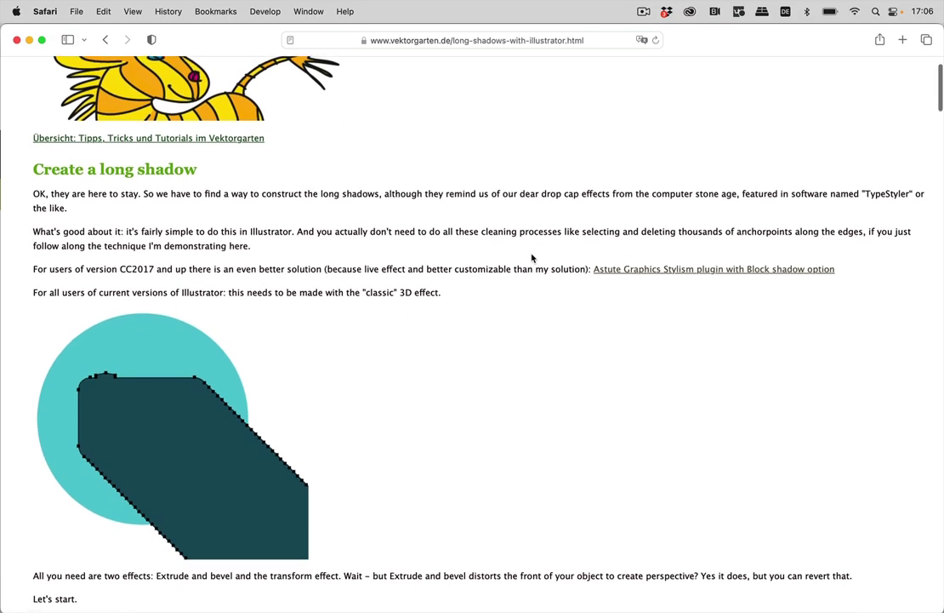
{"action": "scroll", "coordinate": [532, 258], "scroll_direction": "down", "scroll_amount": 20}
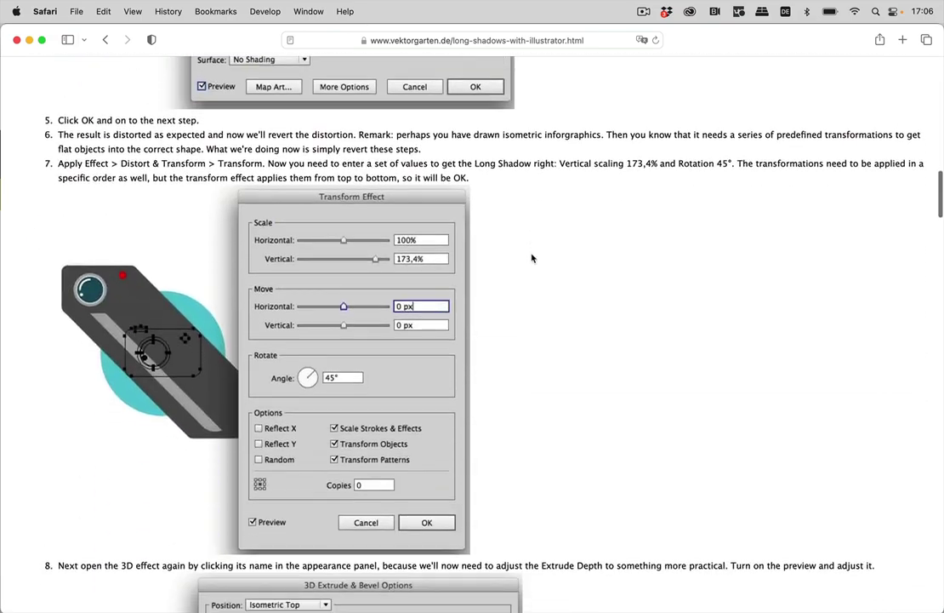
{"action": "scroll", "coordinate": [532, 258], "scroll_direction": "down", "scroll_amount": 20}
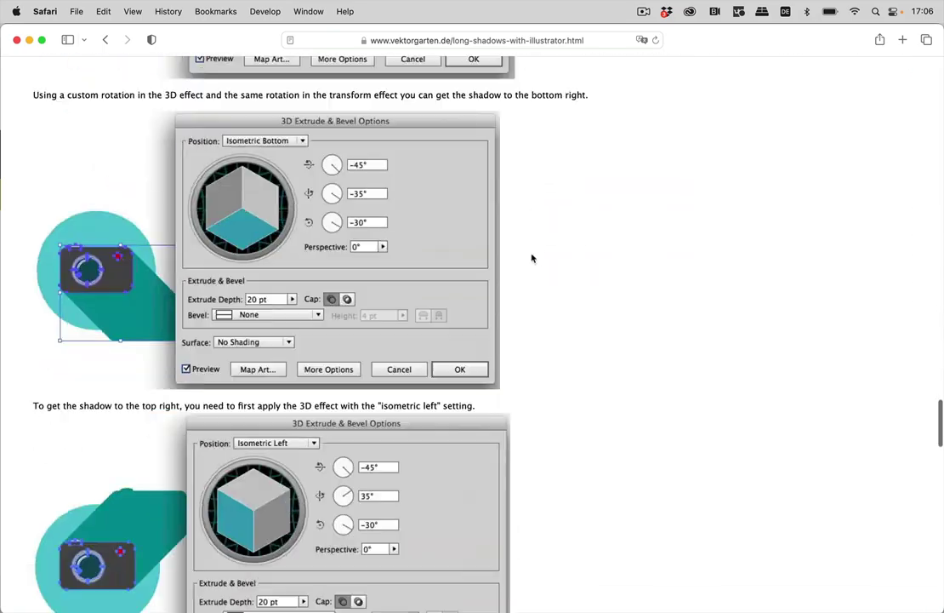
{"action": "scroll", "coordinate": [532, 257], "scroll_direction": "down", "scroll_amount": 15}
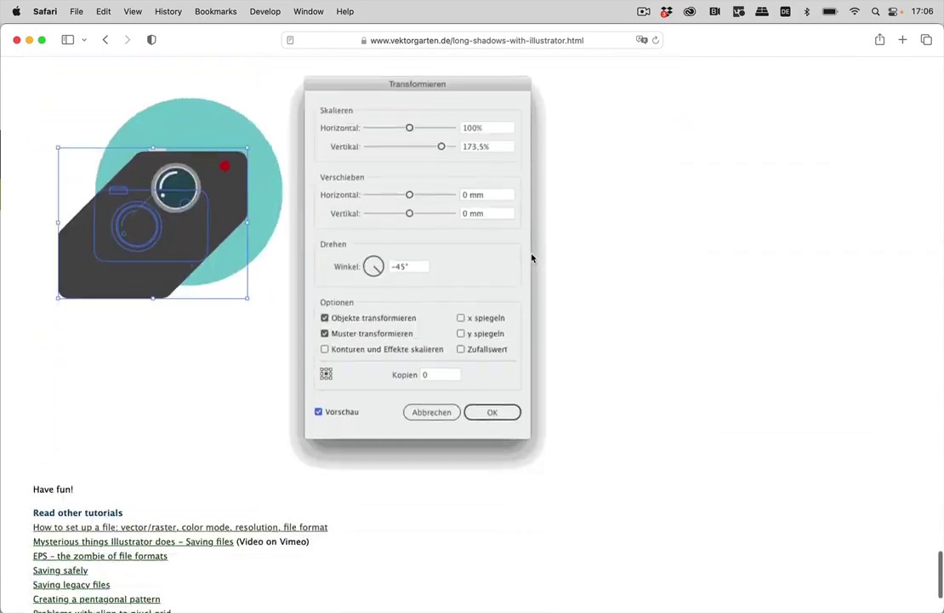
{"action": "scroll", "coordinate": [532, 258], "scroll_direction": "up", "scroll_amount": 20}
{"action": "scroll", "coordinate": [532, 258], "scroll_direction": "up", "scroll_amount": 5}
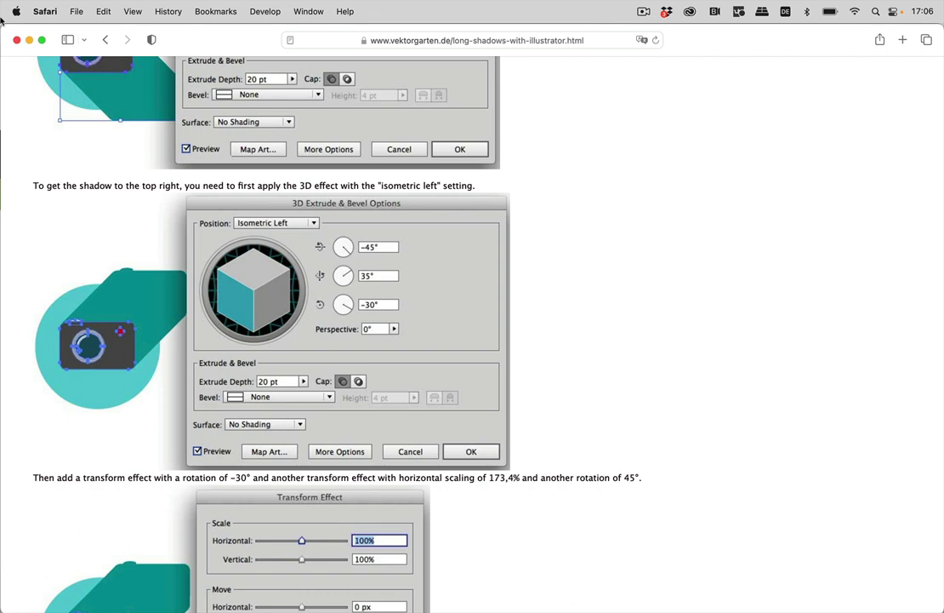
{"action": "left_click", "coordinate": [30, 40]}
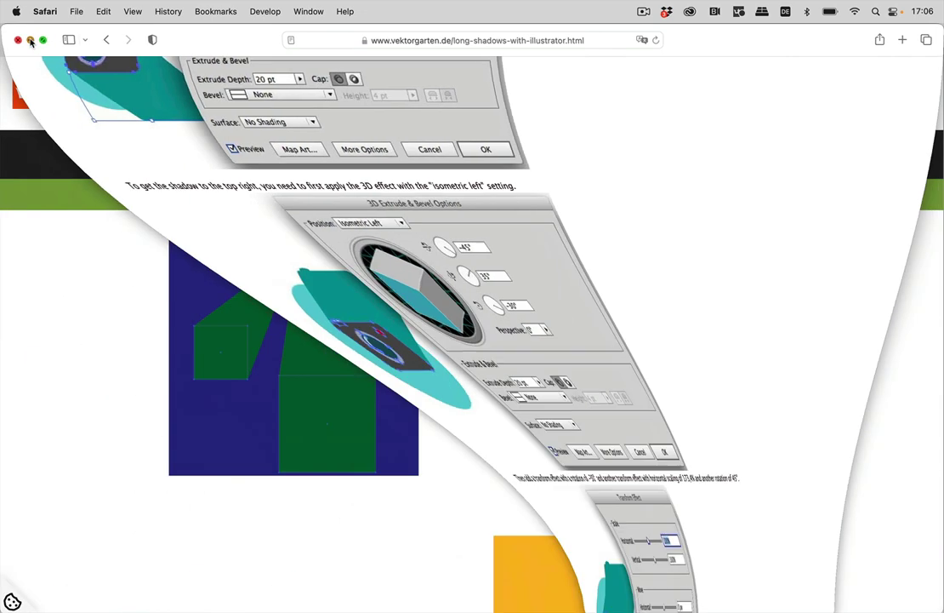